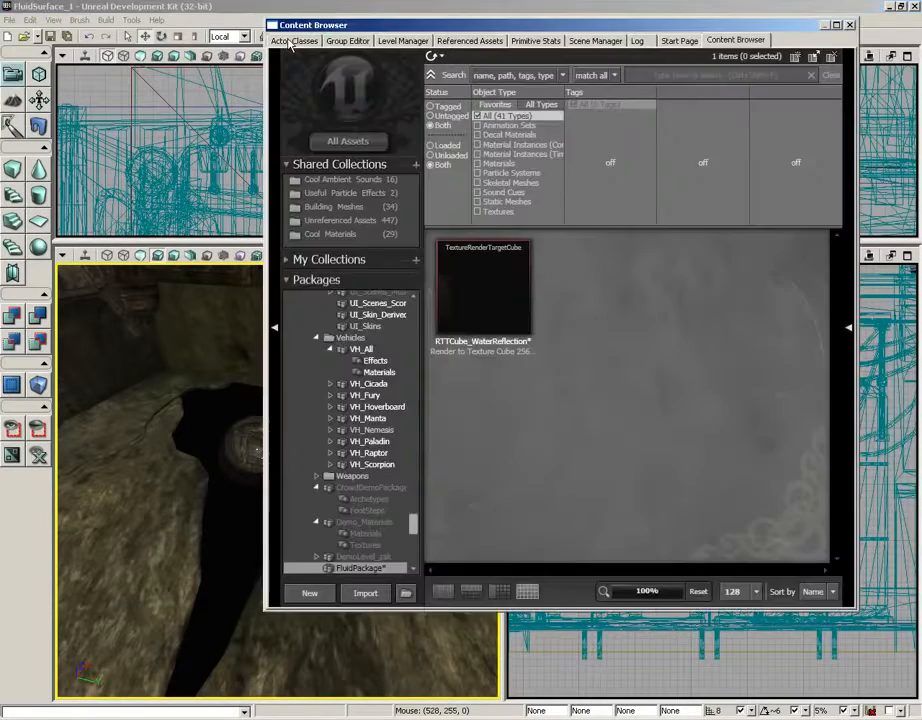
# Create a new material named M_waterPuddle in FluidPackage
pyautogui.click(287, 37)
pyautogui.rightClick(583, 283)
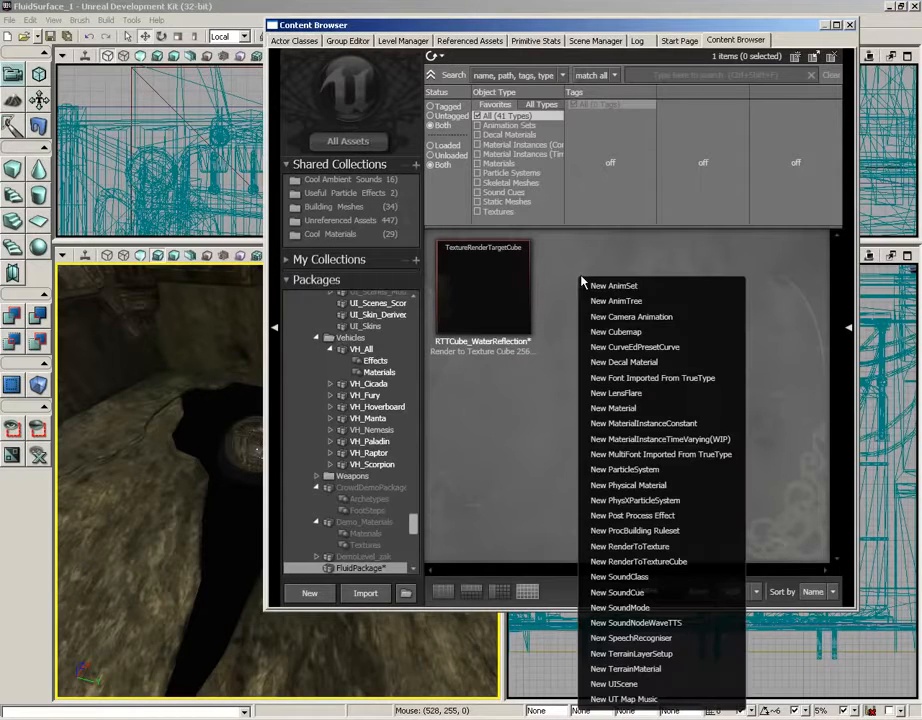
pyautogui.click(612, 408)
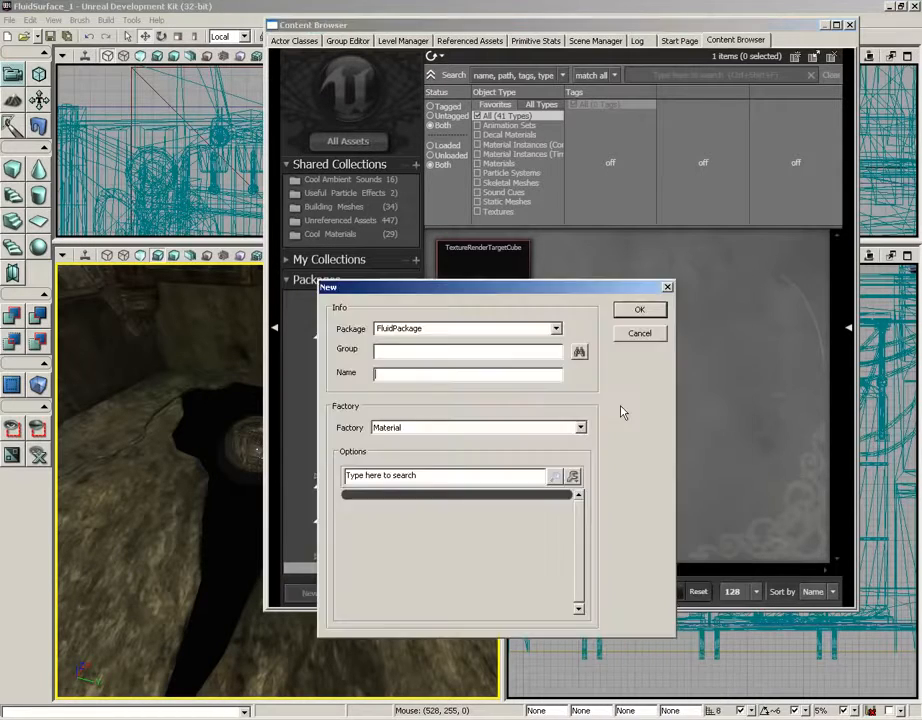
pyautogui.click(405, 374)
pyautogui.write('M')
pyautogui.write('_waterPuddle')
pyautogui.press('Return')
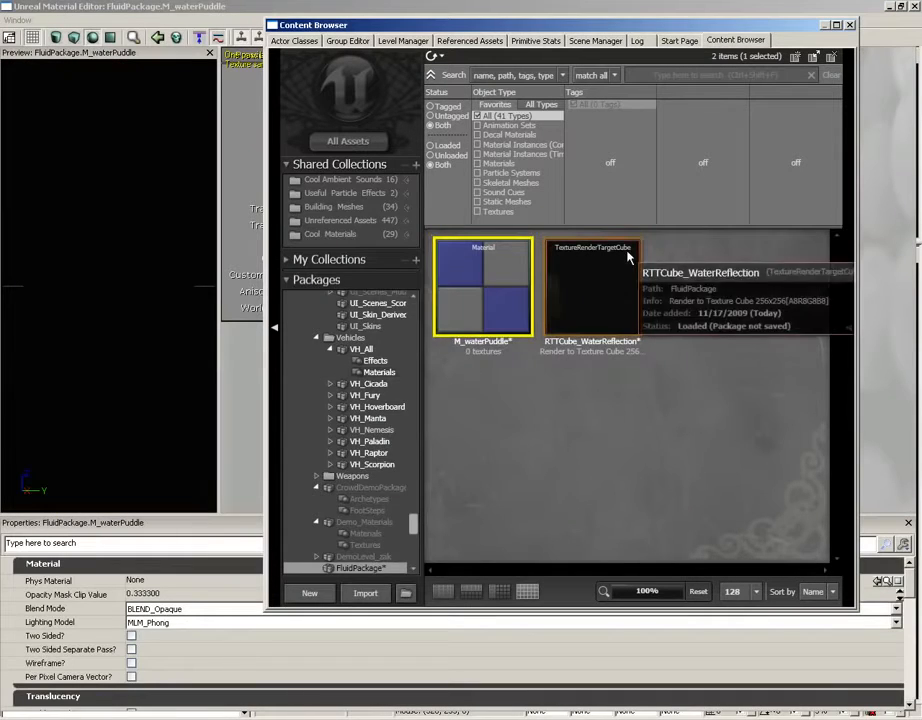
# Select the RTTCube_WaterReflection texture as the sampling source and set the material's blend mode to BLEND_Translucent
pyautogui.click(605, 296)
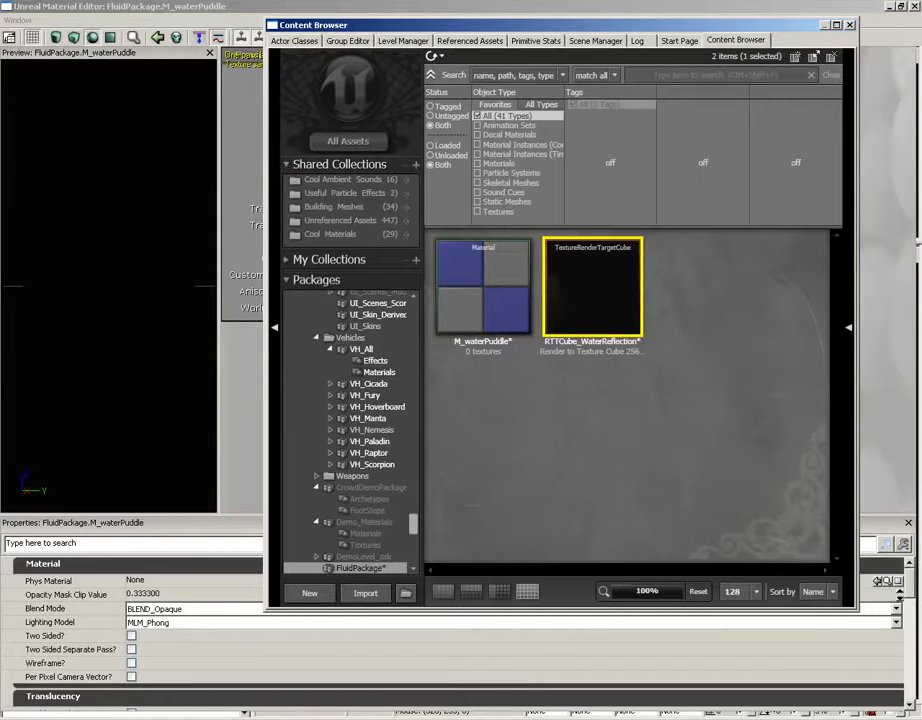
pyautogui.click(849, 26)
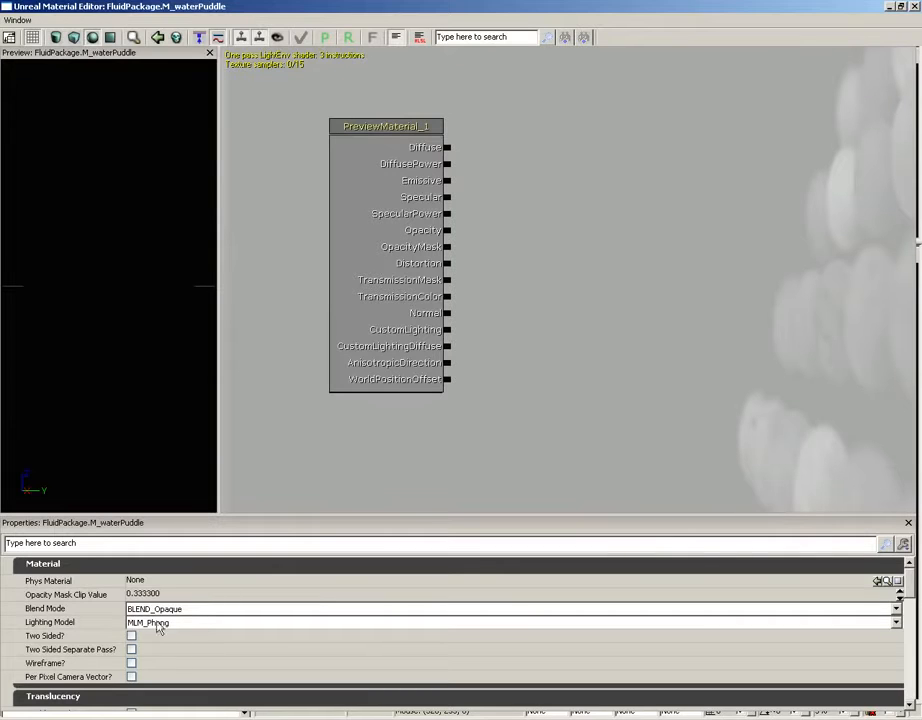
pyautogui.click(160, 610)
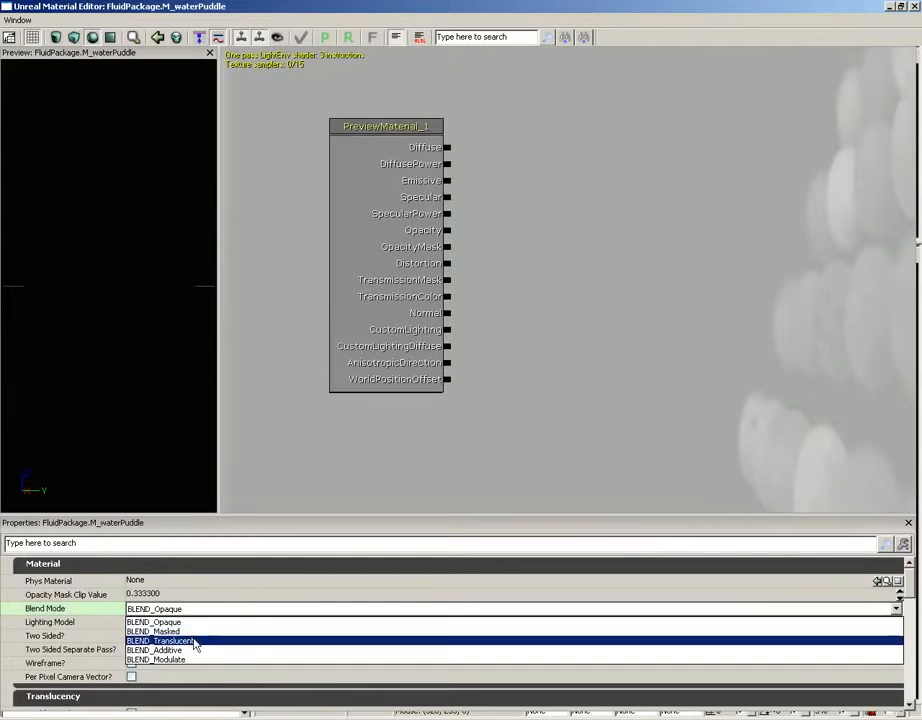
pyautogui.click(200, 639)
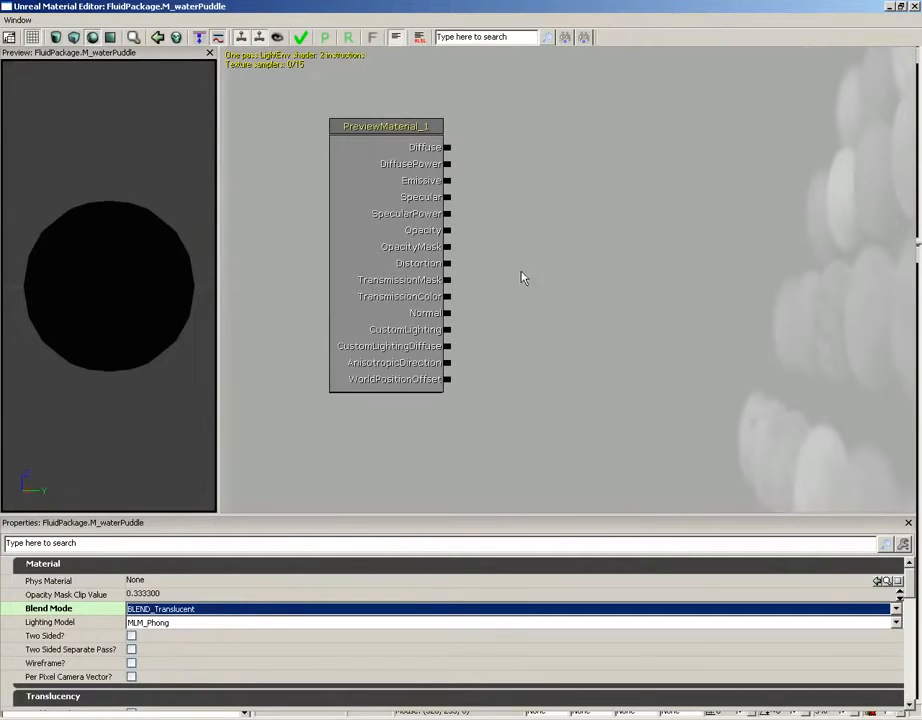
# Add a Texture Sample node using RTTCube_WaterReflection to the material graph
pyautogui.click(642, 227)
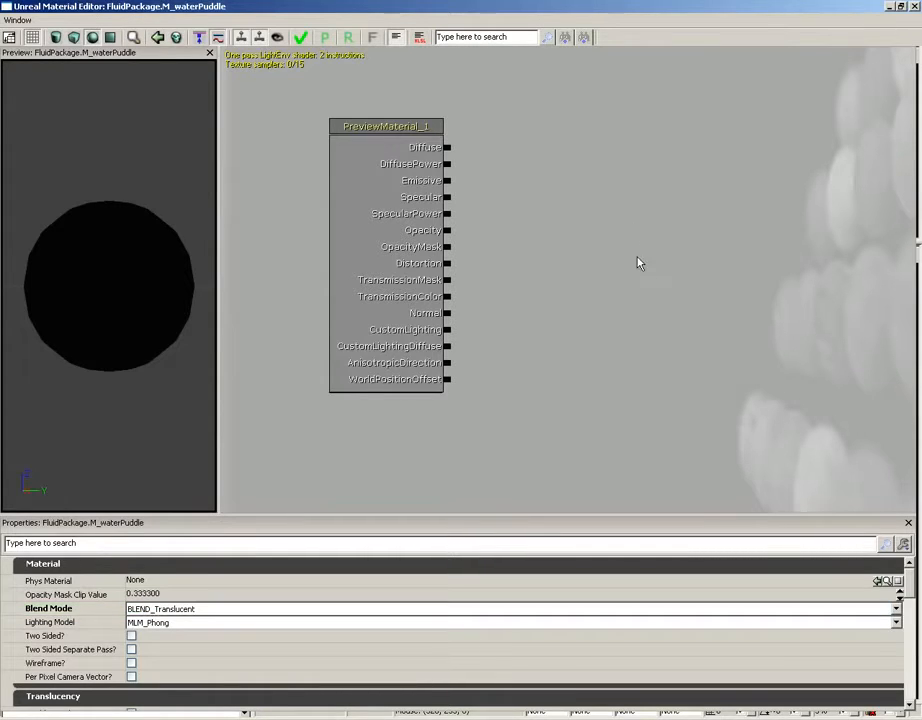
pyautogui.click(638, 262)
pyautogui.moveTo(657, 222); pyautogui.dragTo(626, 248)
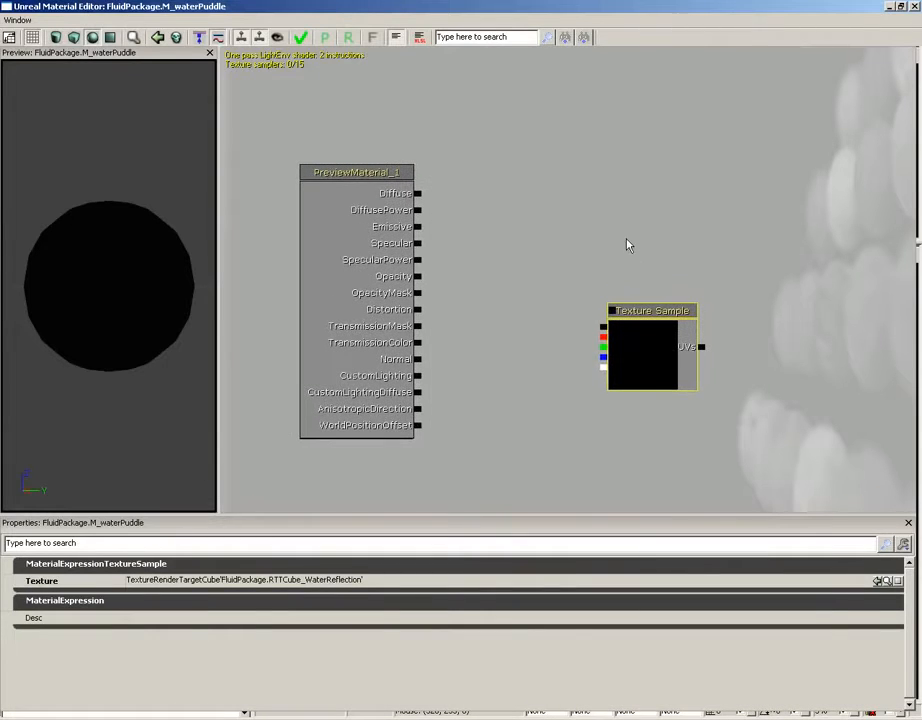
# Add a Constant node above the Texture Sample and set its R value to 1.5
pyautogui.click(626, 226)
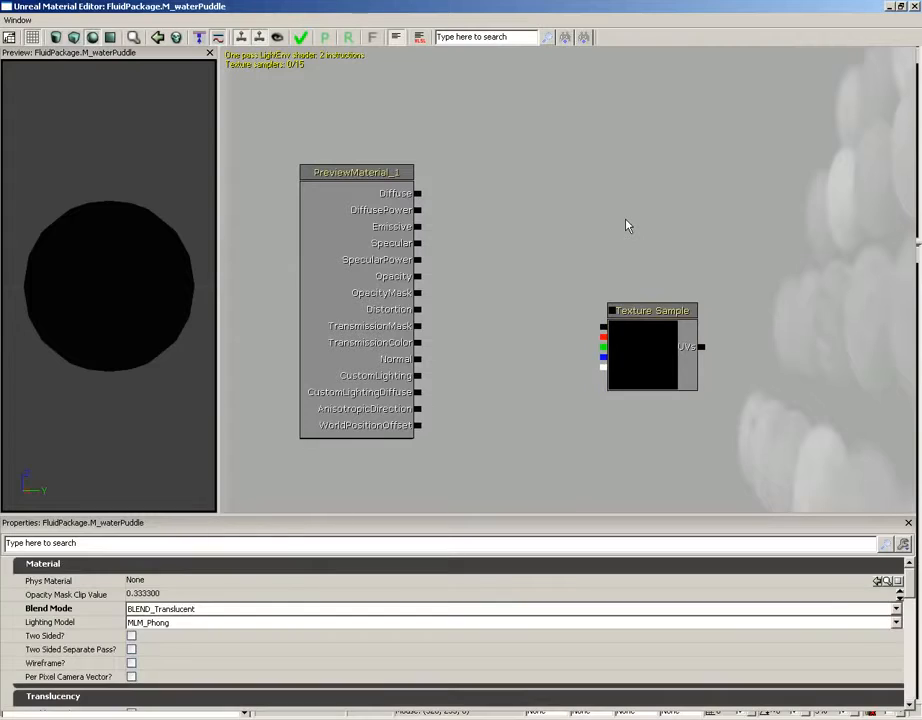
pyautogui.click(636, 226)
pyautogui.moveTo(673, 278); pyautogui.dragTo(655, 237)
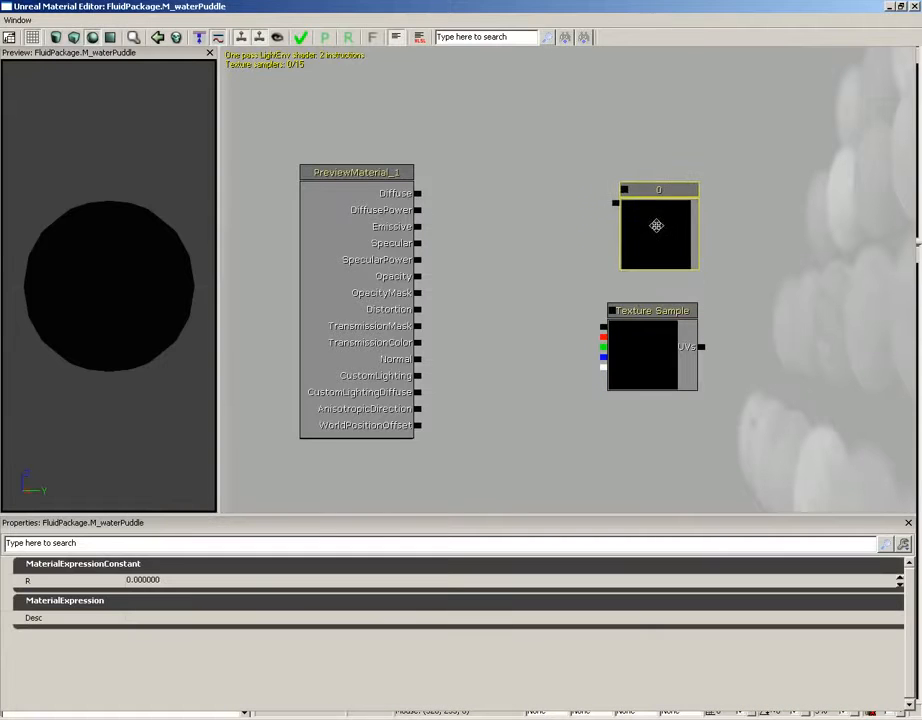
pyautogui.click(160, 580)
pyautogui.write('1.5')
pyautogui.press('Return')
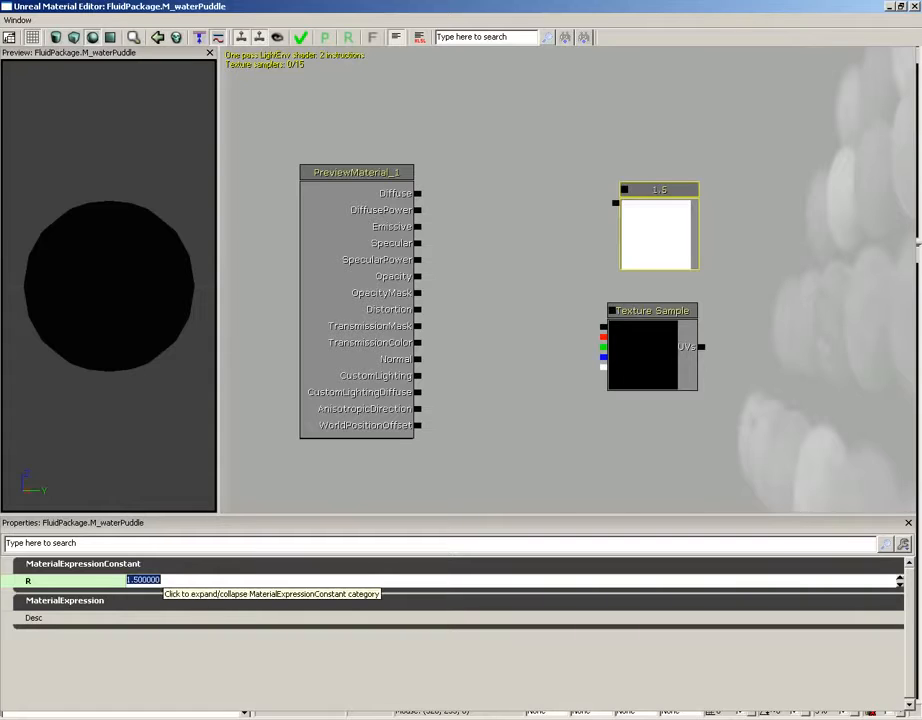
# Multiply the 1.5 constant (input A) by the Texture Sample (input B) and connect the result to Diffuse
pyautogui.click(515, 287)
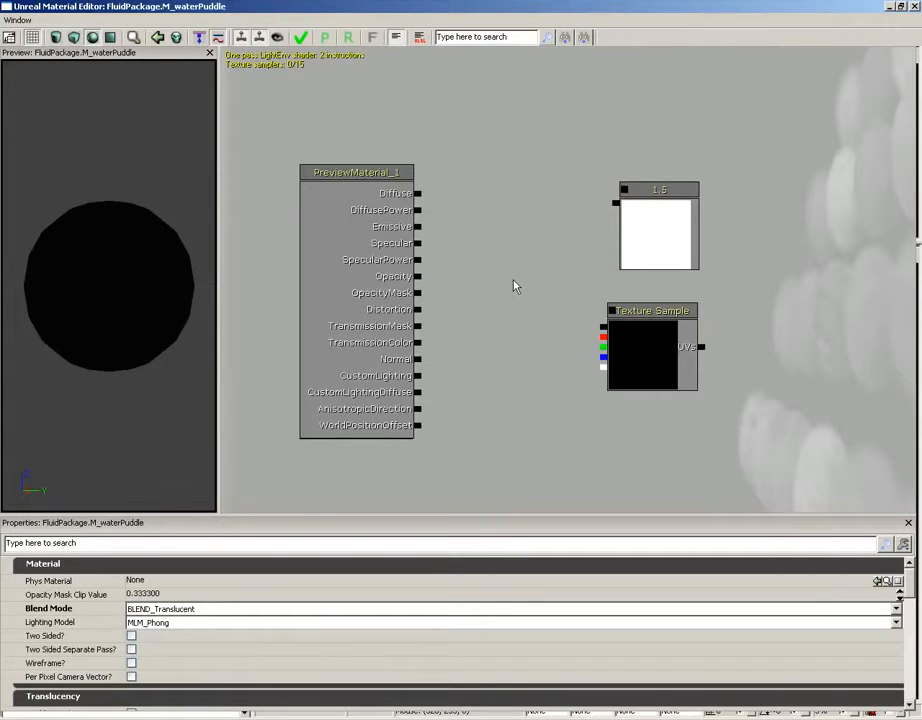
pyautogui.click(508, 282)
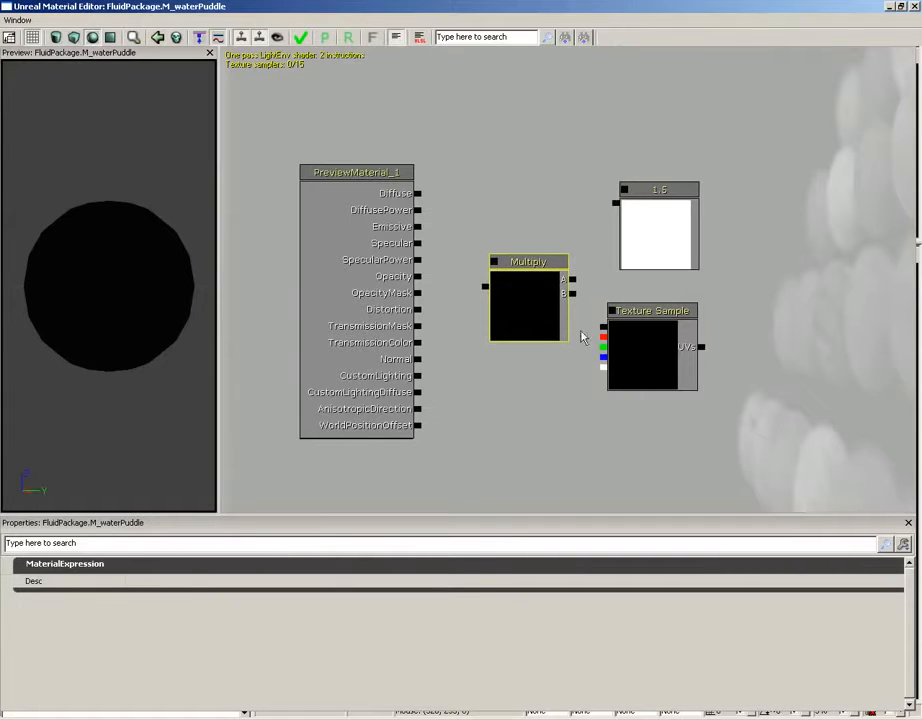
pyautogui.moveTo(603, 327); pyautogui.dragTo(617, 207)
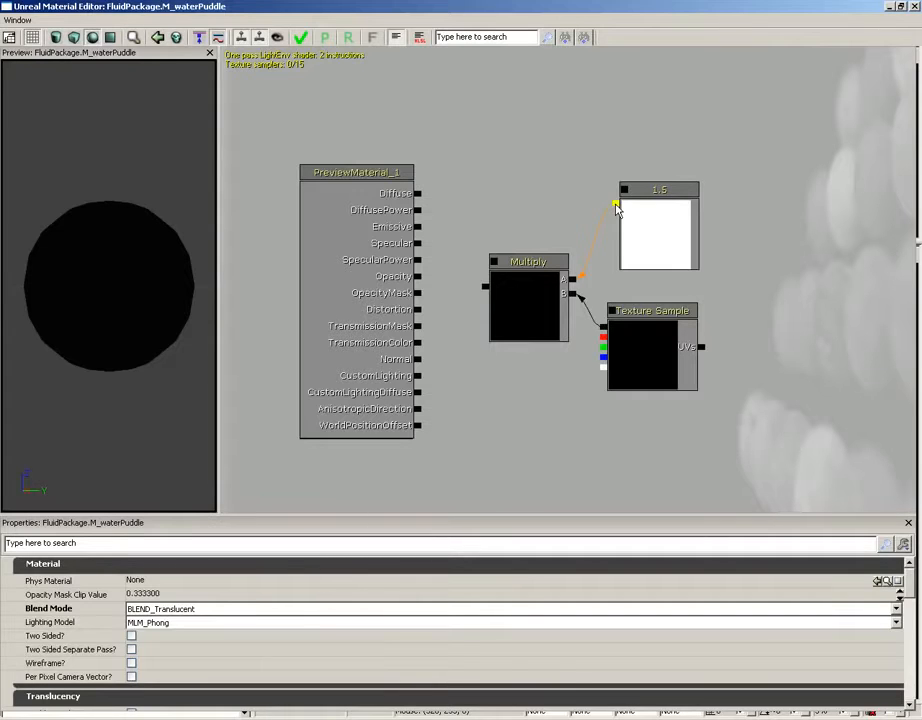
pyautogui.moveTo(486, 286); pyautogui.dragTo(418, 193)
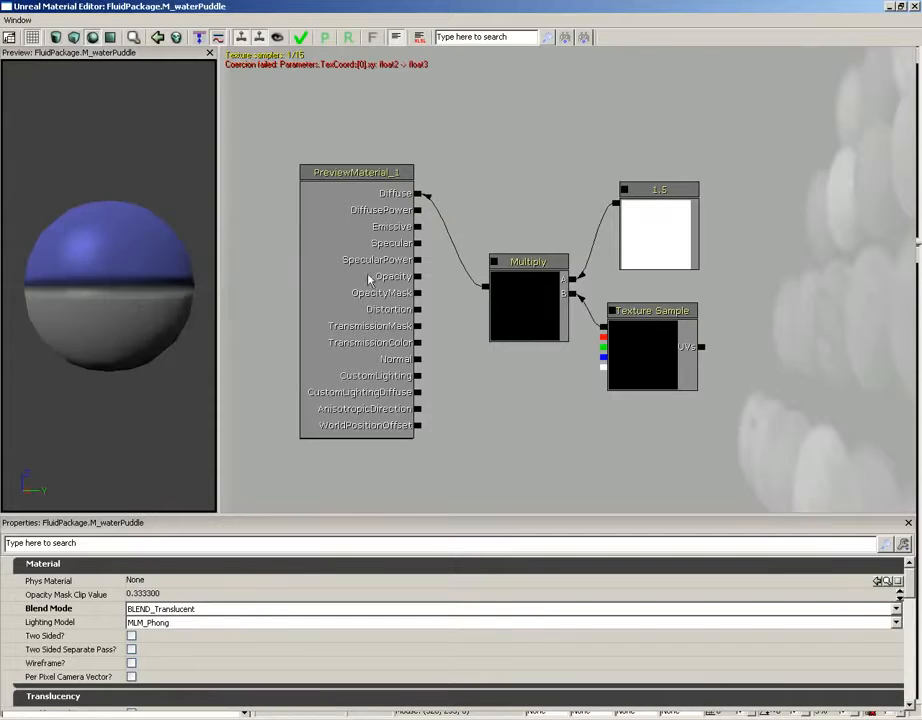
pyautogui.moveTo(135, 305); pyautogui.dragTo(2, 295)
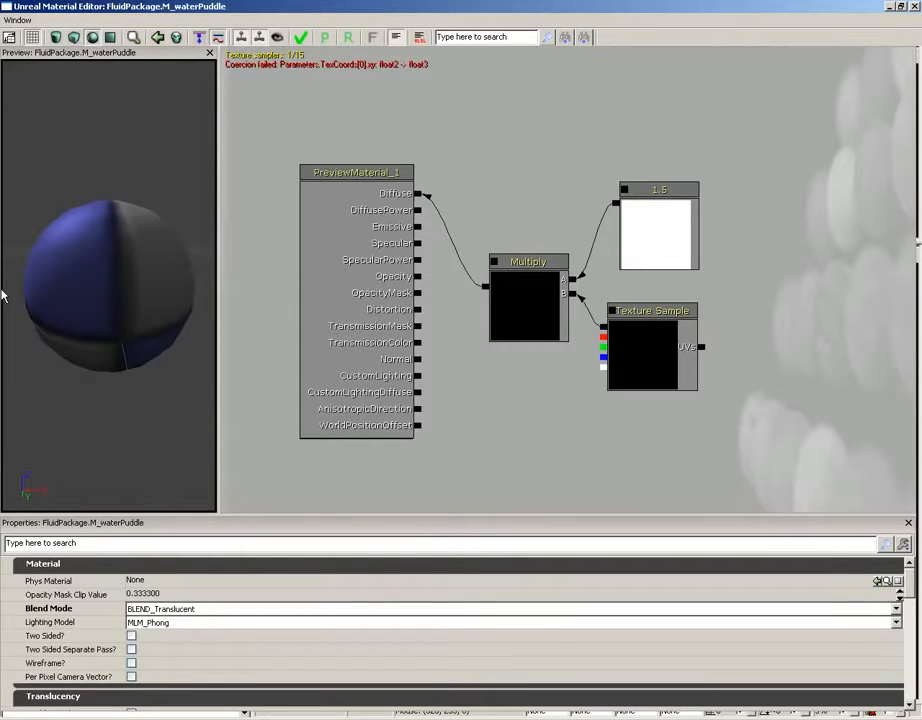
# Move the Multiply, 1.5 constant and Texture Sample nodes together higher in the graph
pyautogui.keyDown('ctrl'); pyautogui.keyDown('alt'); pyautogui.moveTo(720, 138); pyautogui.dragTo(540, 418); pyautogui.keyUp('alt'); pyautogui.keyUp('ctrl')
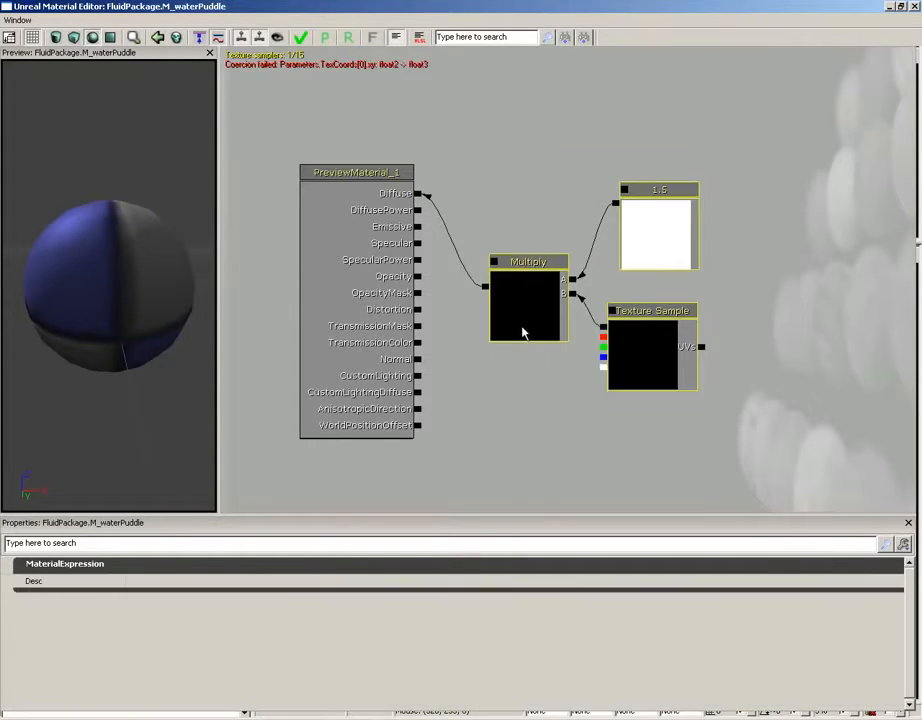
pyautogui.moveTo(522, 333); pyautogui.dragTo(545, 226)
pyautogui.moveTo(589, 355); pyautogui.dragTo(527, 342)
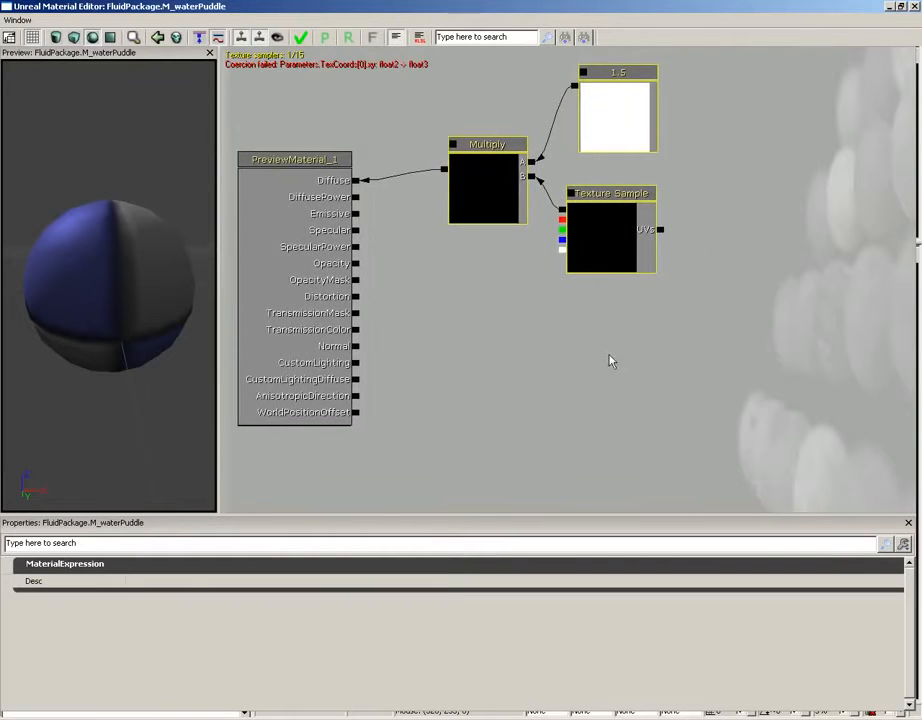
# Add a Reflection Vector node beyond the Texture Sample's UVs input, leaving space between them
pyautogui.moveTo(612, 362); pyautogui.dragTo(506, 403)
pyautogui.moveTo(671, 395); pyautogui.dragTo(628, 389)
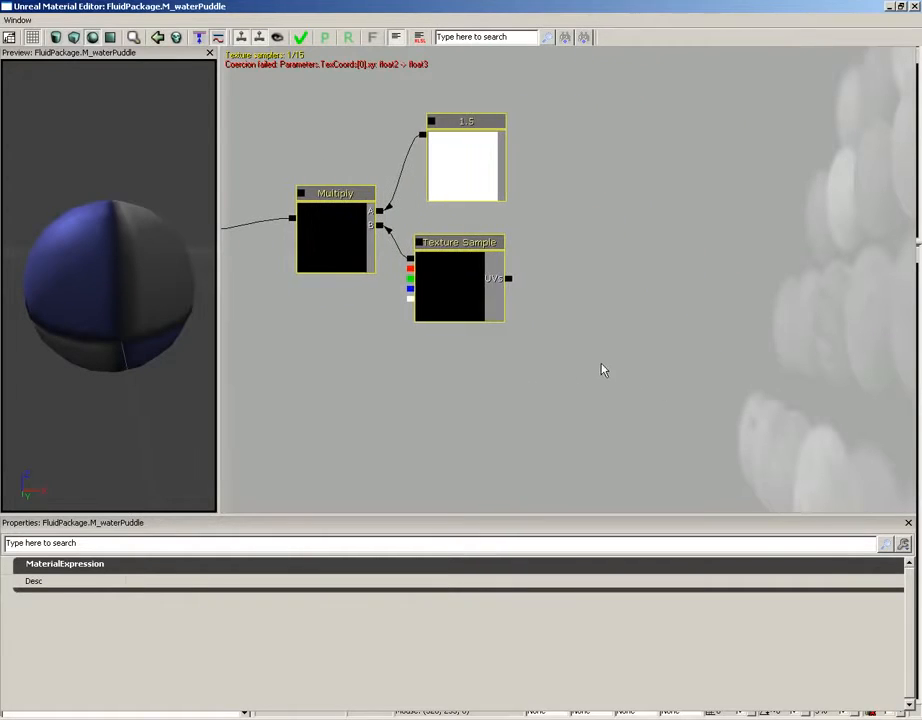
pyautogui.rightClick(609, 236)
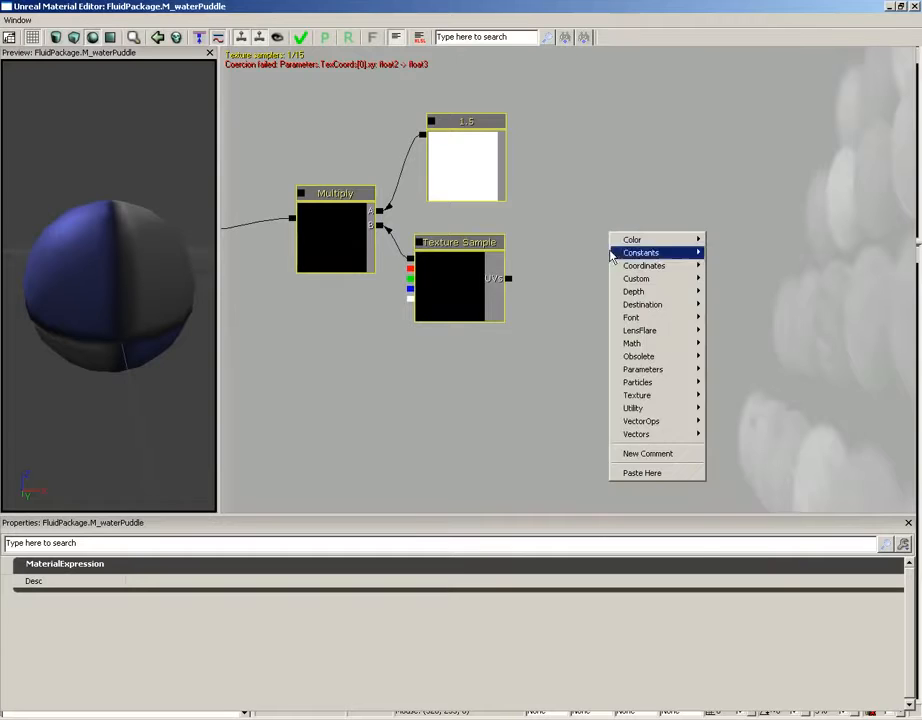
pyautogui.moveTo(658, 436)
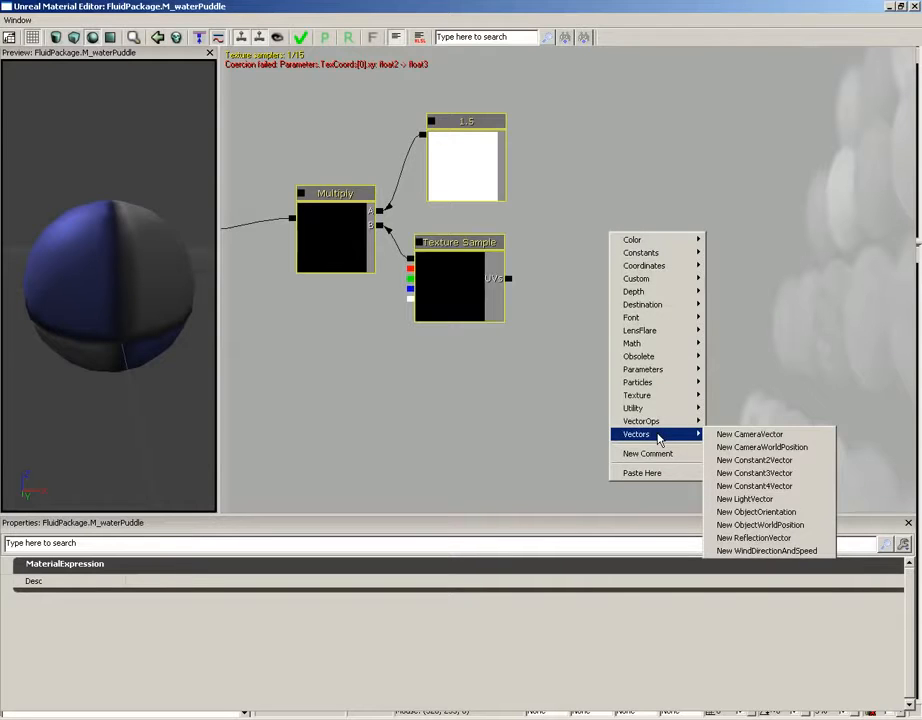
pyautogui.click(755, 538)
pyautogui.keyDown('ctrl'); pyautogui.moveTo(659, 313); pyautogui.dragTo(691, 297); pyautogui.keyUp('ctrl')
# Add a Component Mask node between the Texture Sample and Reflection Vector with the R, G and B channels enabled
pyautogui.rightClick(560, 293)
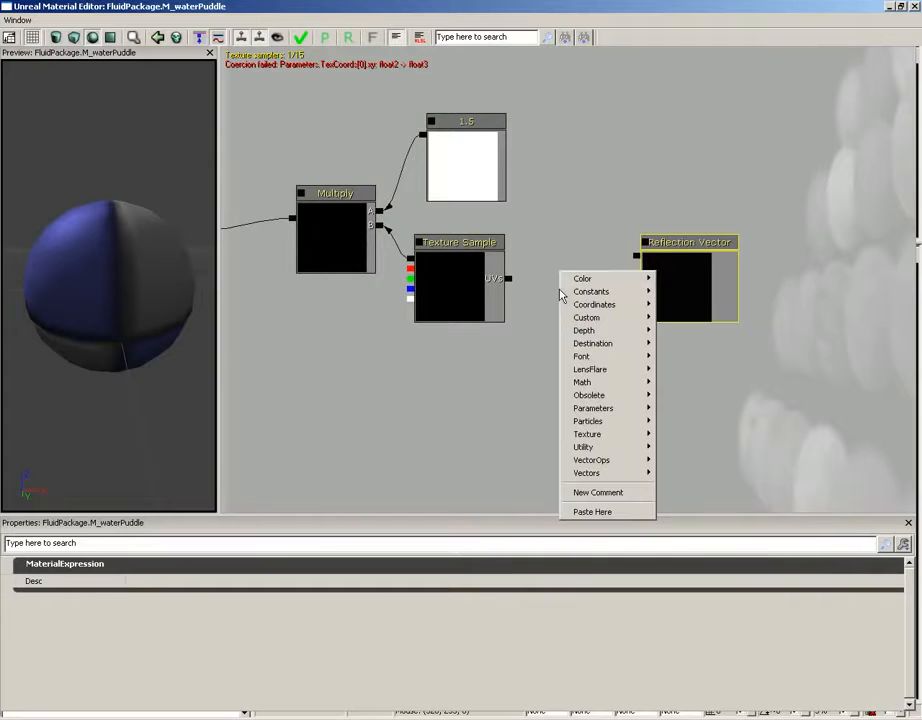
pyautogui.moveTo(568, 292)
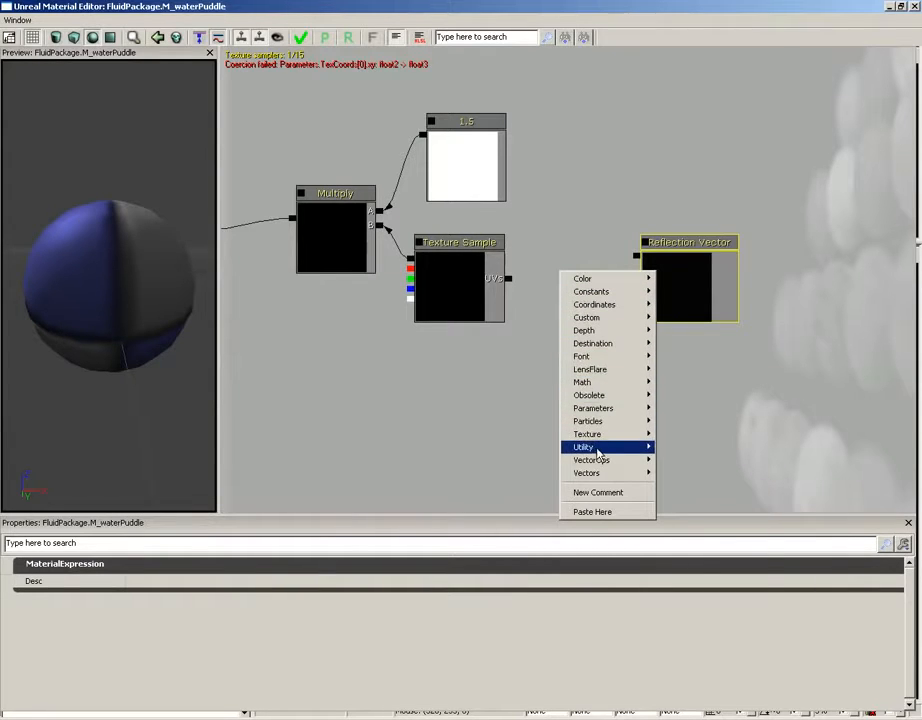
pyautogui.moveTo(625, 447)
pyautogui.click(701, 487)
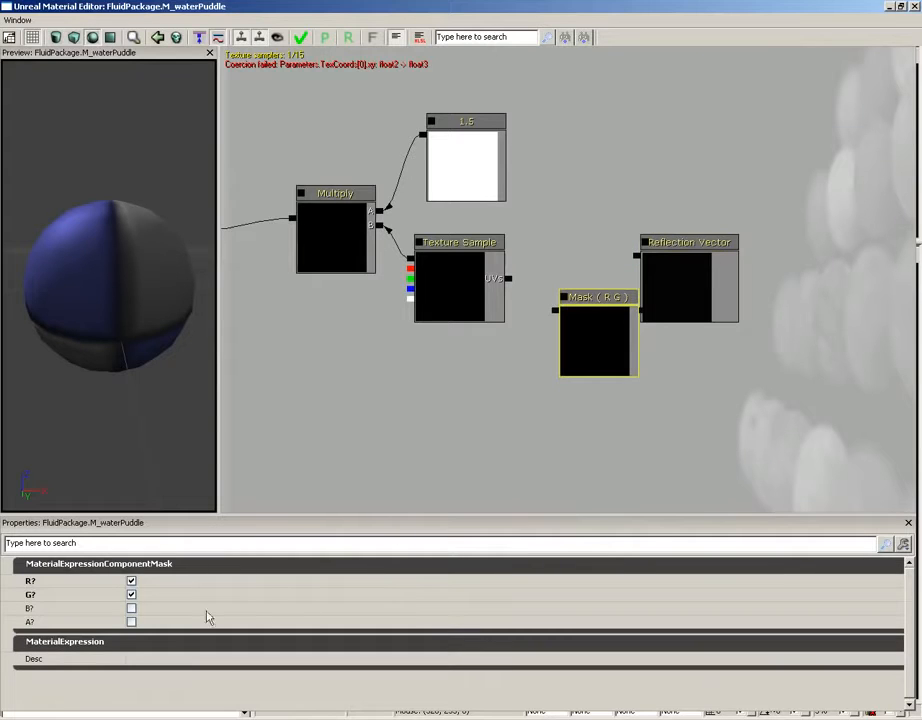
pyautogui.click(131, 608)
# Connect the Reflection Vector through the RGB mask to the Texture Sample's UVs and brighten the preview lighting
pyautogui.moveTo(719, 279); pyautogui.dragTo(600, 331)
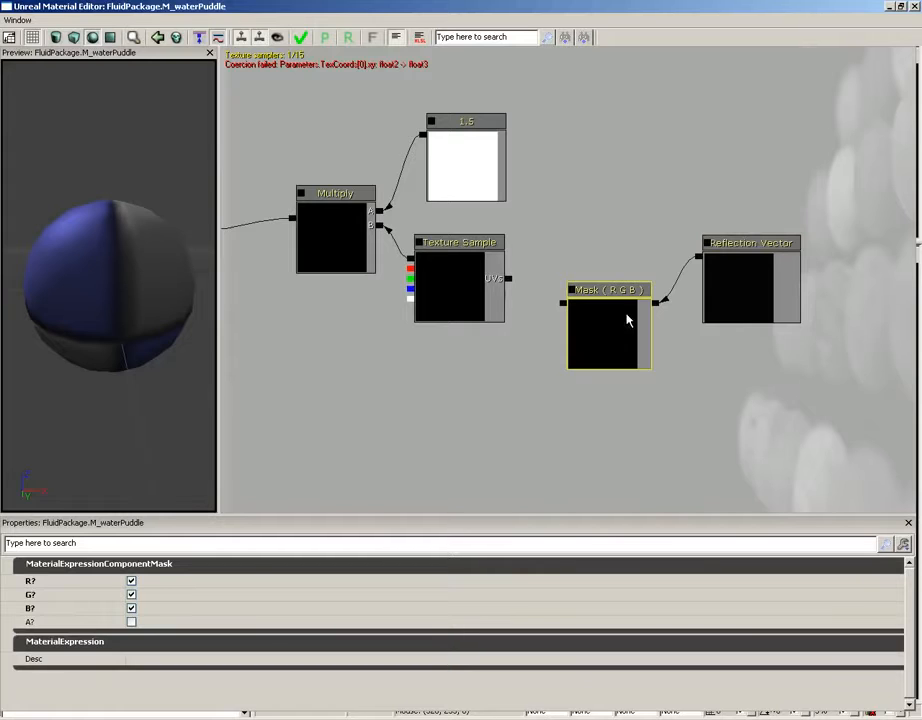
pyautogui.moveTo(563, 302); pyautogui.dragTo(508, 278)
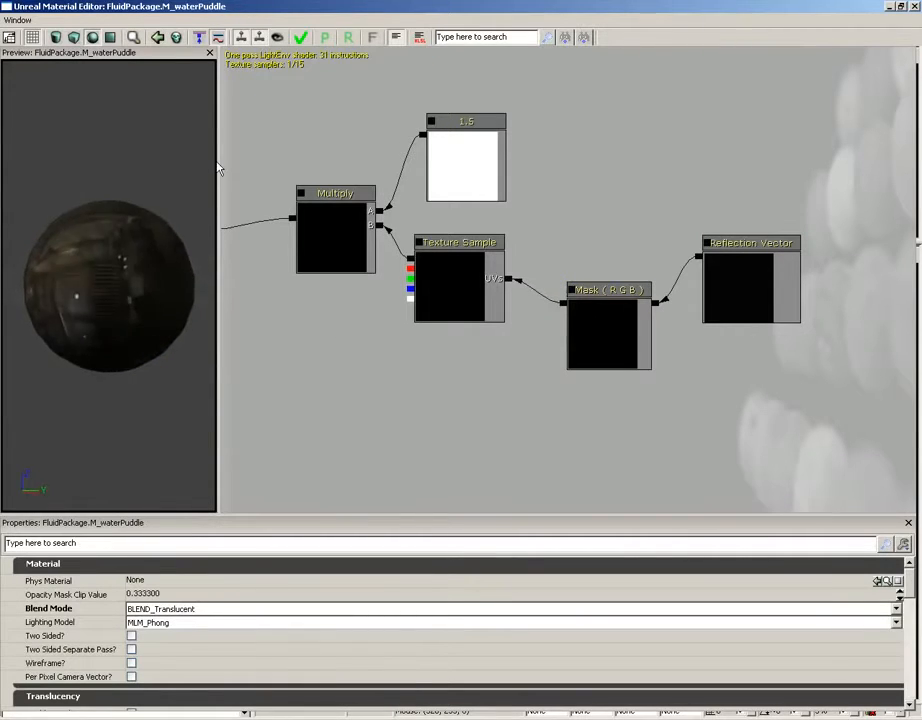
pyautogui.moveTo(217, 162); pyautogui.dragTo(73, 155)
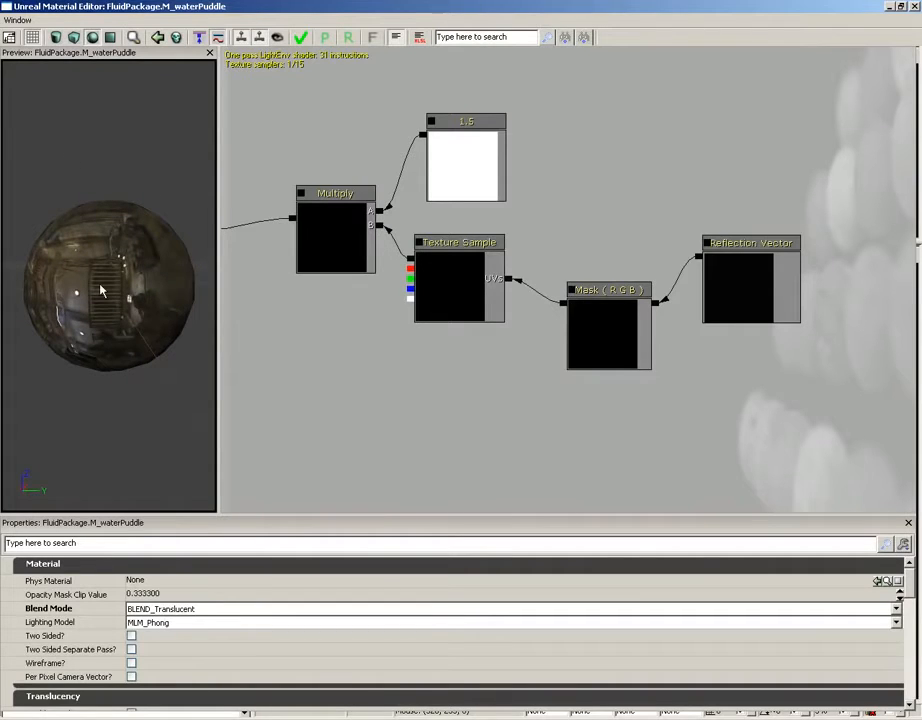
# Move the whole diffuse node network higher to free space beside the Opacity input
pyautogui.moveTo(288, 360); pyautogui.dragTo(796, 175)
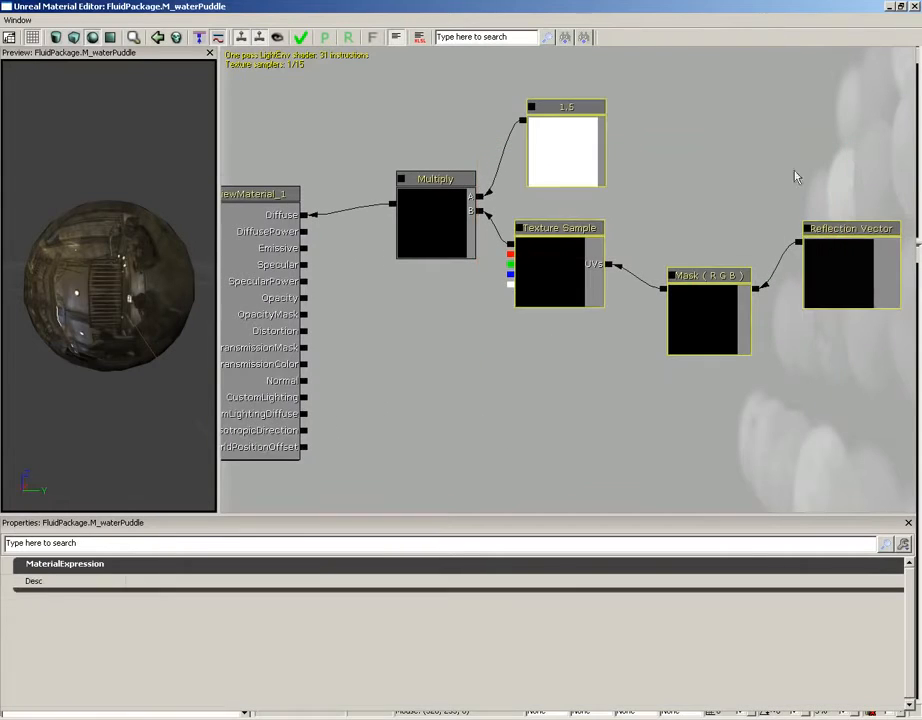
pyautogui.moveTo(449, 227); pyautogui.dragTo(486, 150)
pyautogui.click(430, 319)
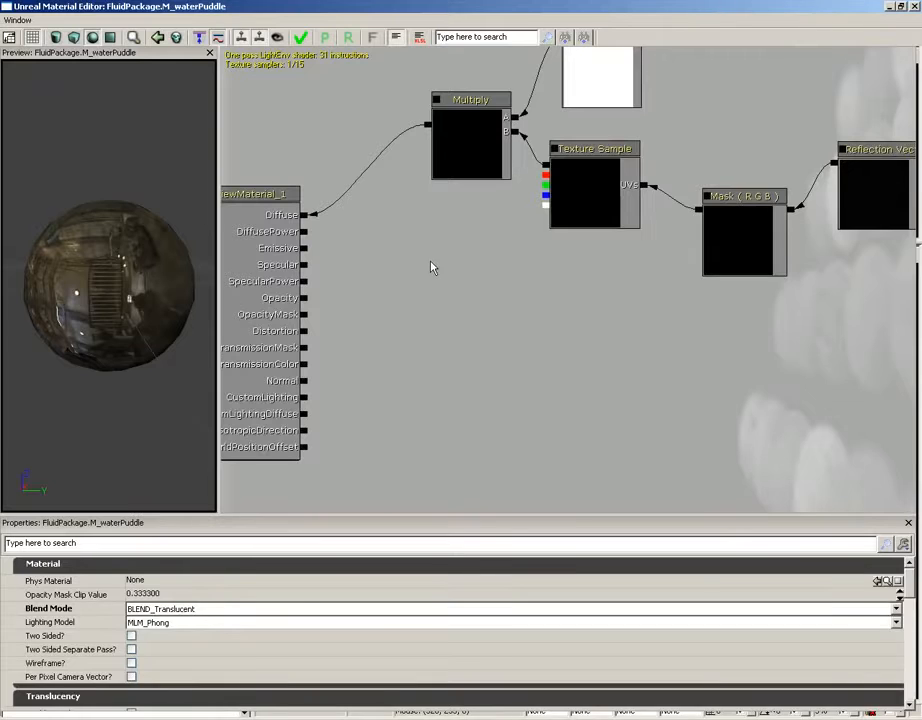
# Add a Constant node of 0.75 below the Multiply node and connect it to the material's Opacity
pyautogui.click(420, 261)
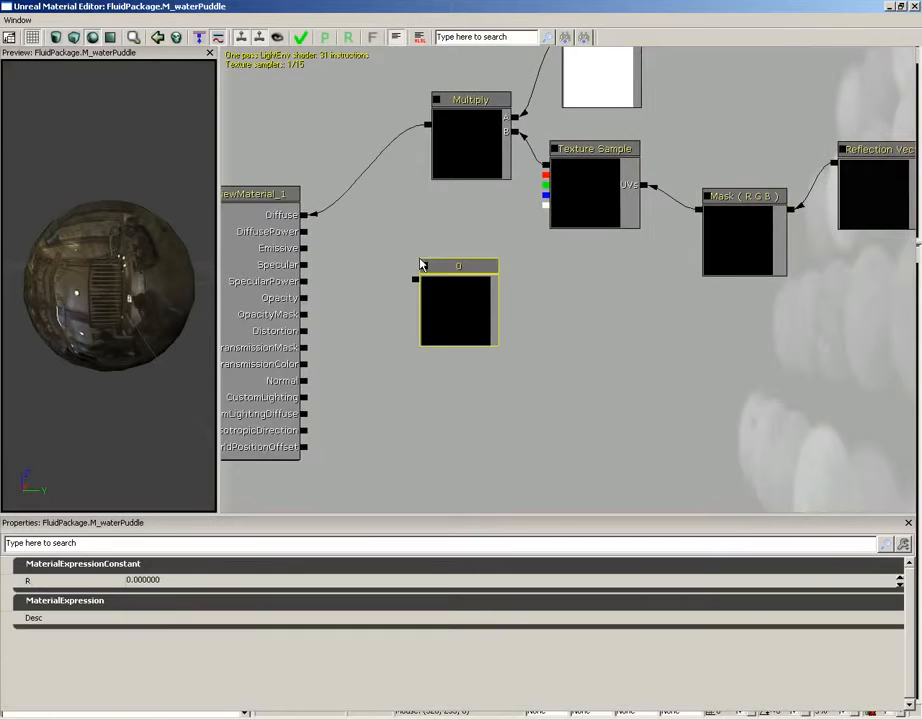
pyautogui.click(151, 580)
pyautogui.write('.75')
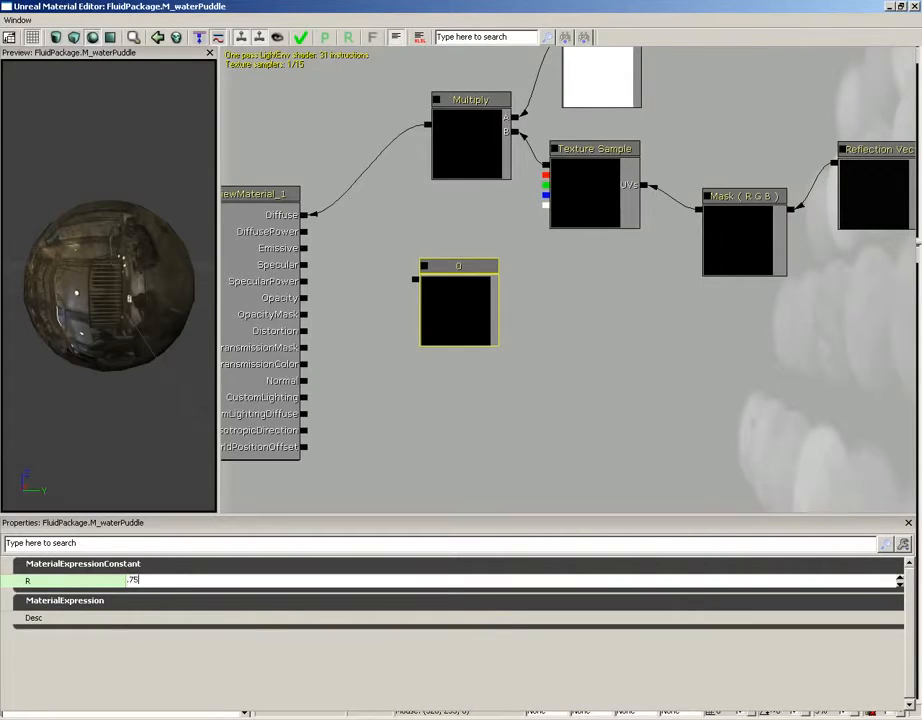
pyautogui.press('Return')
pyautogui.click(398, 288)
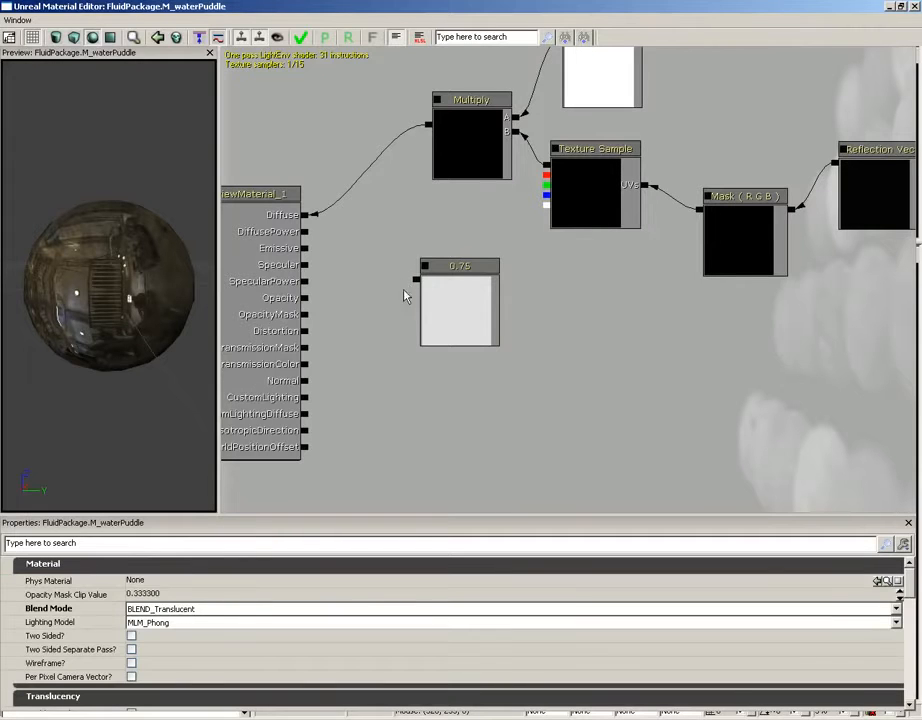
pyautogui.moveTo(413, 285); pyautogui.dragTo(306, 300)
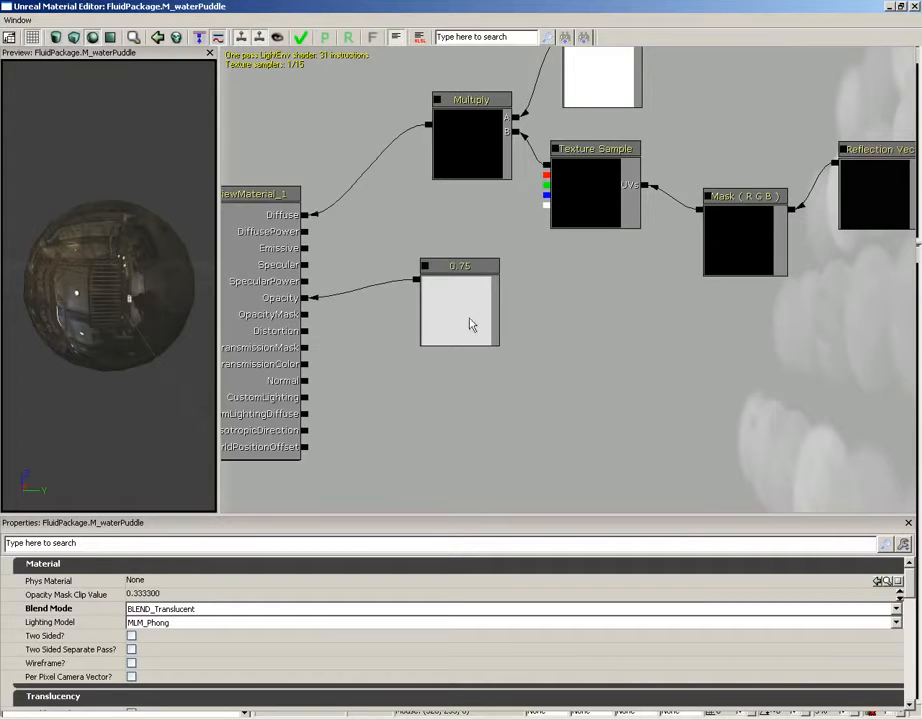
pyautogui.keyDown('ctrl'); pyautogui.moveTo(462, 312); pyautogui.dragTo(456, 272); pyautogui.keyUp('ctrl')
pyautogui.moveTo(619, 327); pyautogui.dragTo(458, 297)
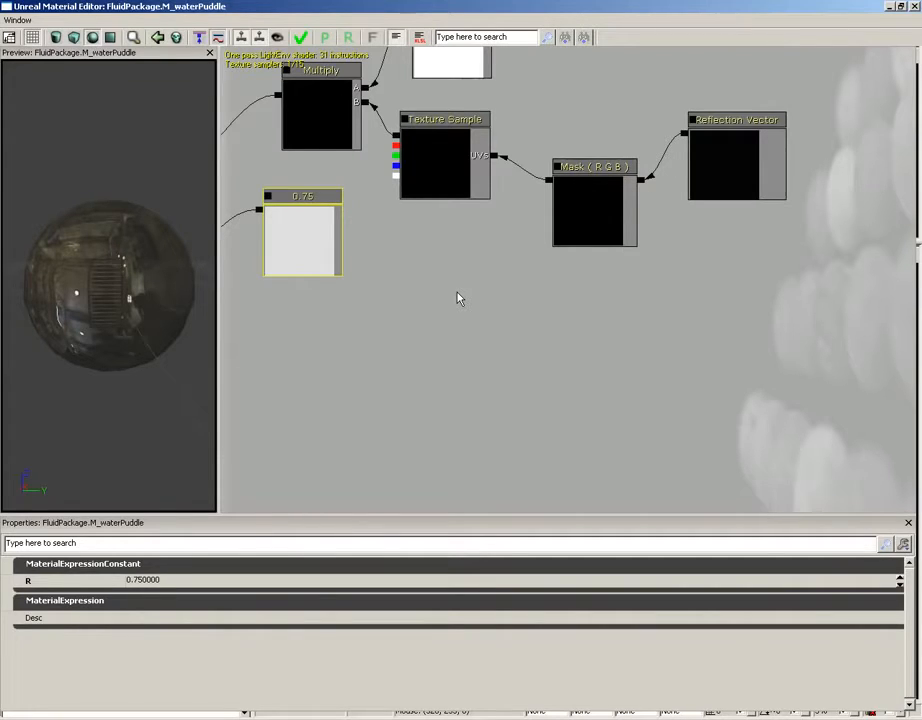
# Add a Fluid Normal texture node below the 0.75 constant and connect it to the material's Normal
pyautogui.moveTo(397, 364); pyautogui.dragTo(525, 317)
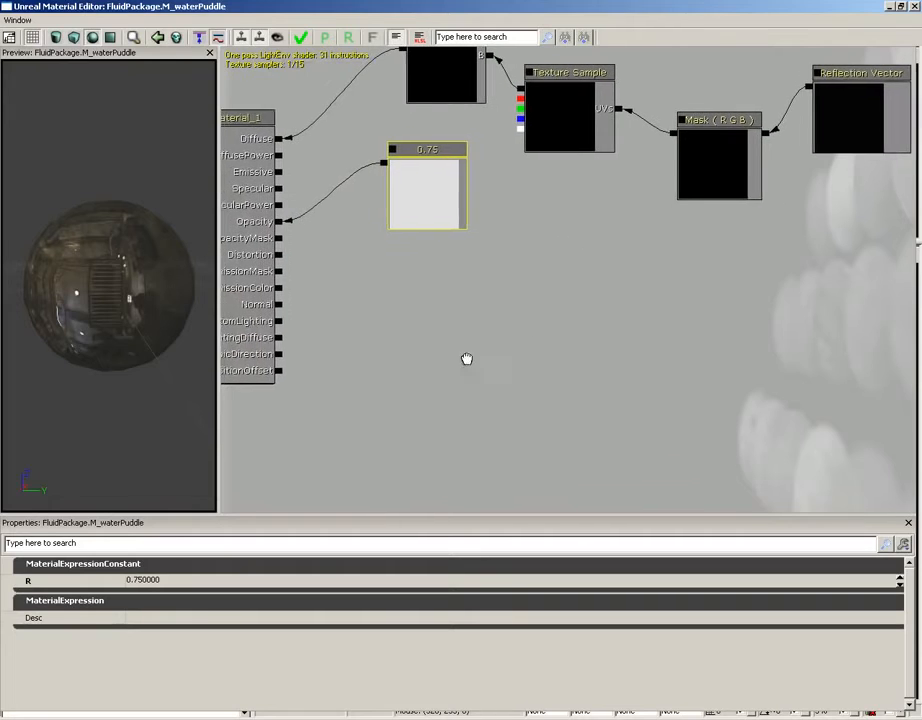
pyautogui.moveTo(466, 359); pyautogui.dragTo(488, 358)
pyautogui.rightClick(424, 295)
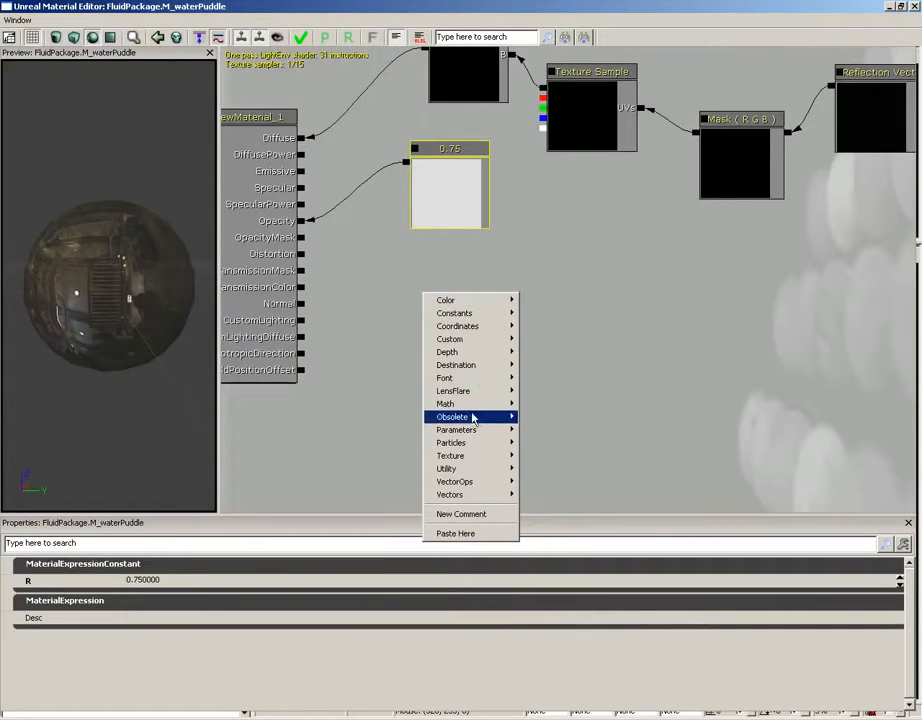
pyautogui.moveTo(470, 456)
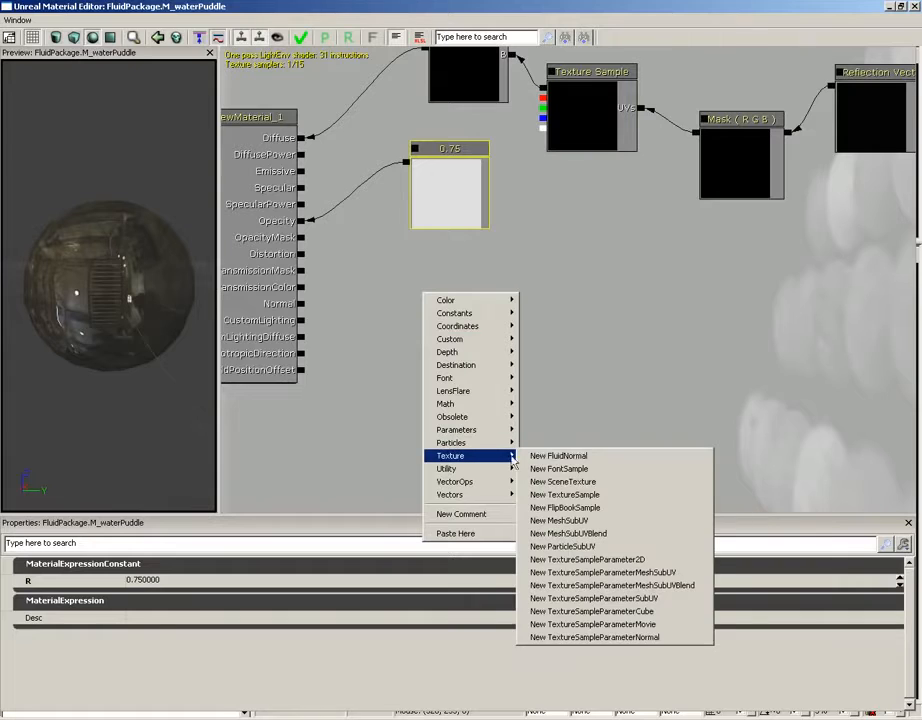
pyautogui.click(571, 460)
pyautogui.moveTo(603, 370); pyautogui.dragTo(656, 375)
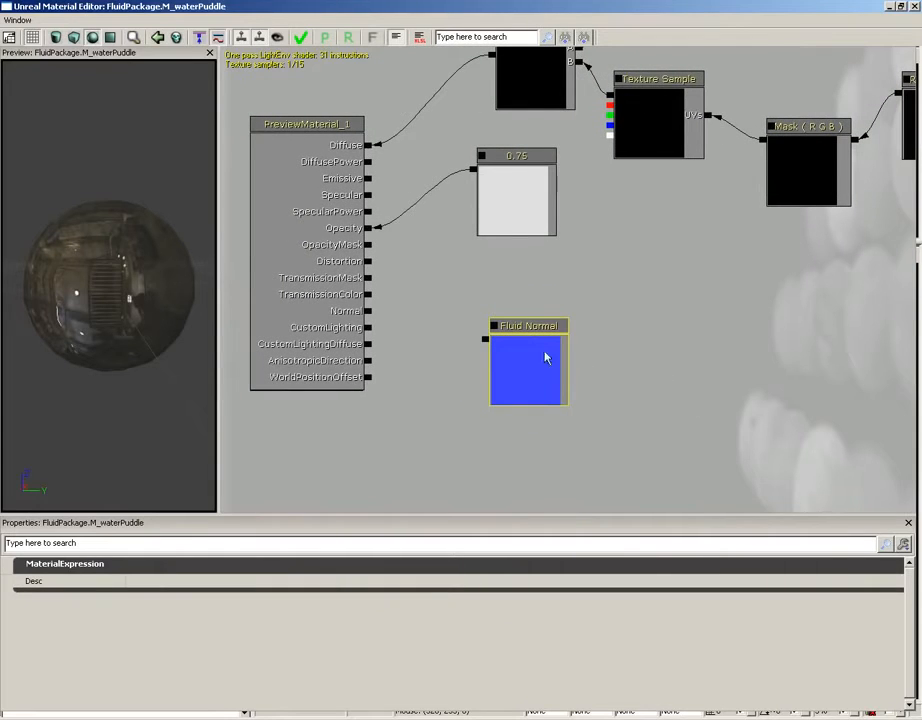
pyautogui.moveTo(486, 340); pyautogui.dragTo(368, 311)
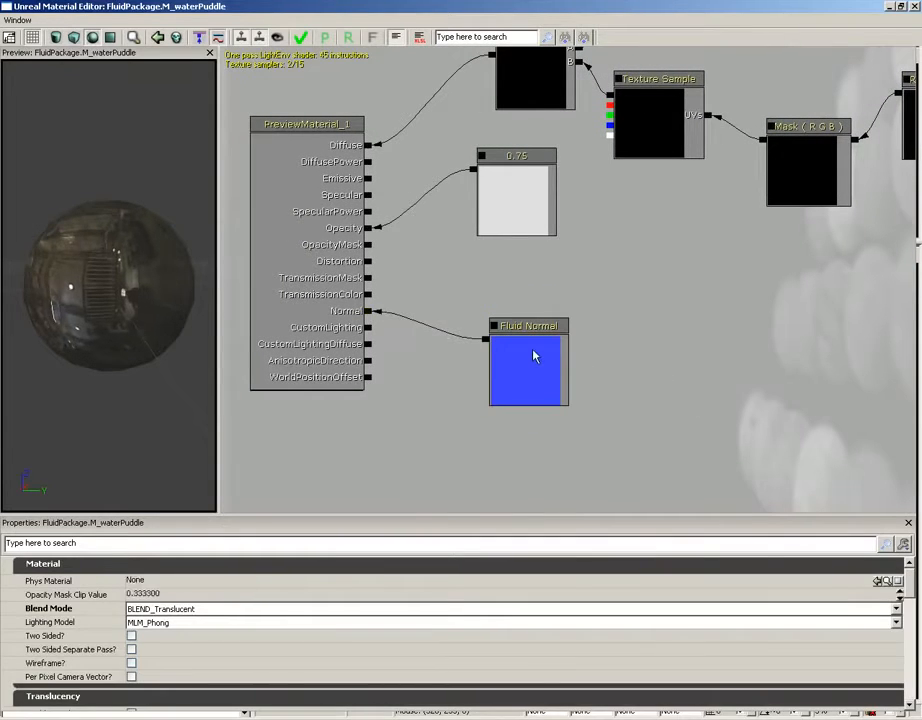
# Move the Fluid Normal node lower and add a Constant node of 50 between it and the 0.75 constant
pyautogui.moveTo(534, 356); pyautogui.dragTo(538, 421)
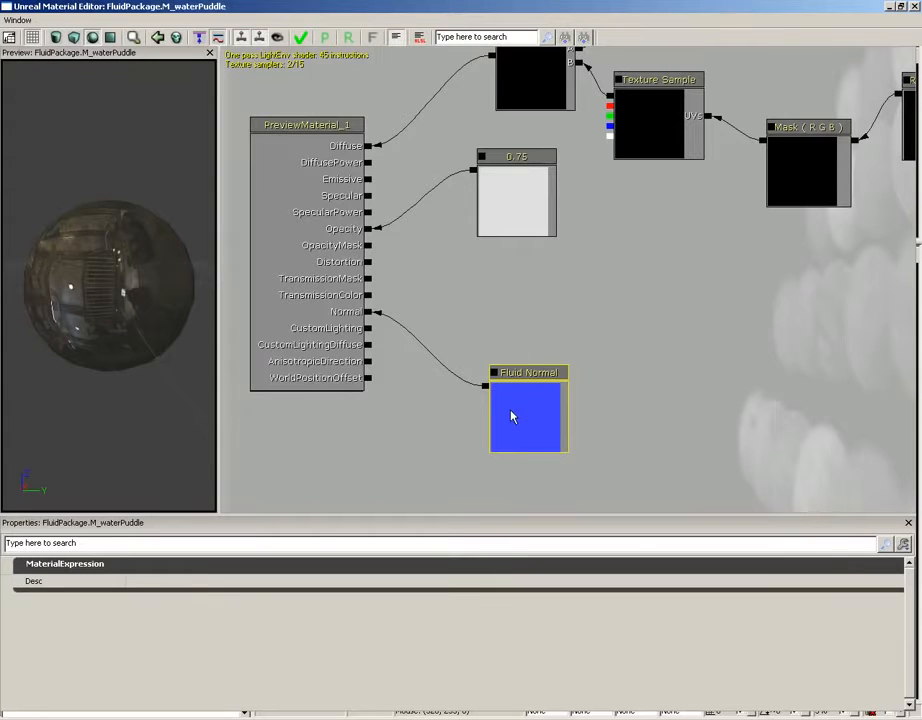
pyautogui.moveTo(512, 416); pyautogui.dragTo(520, 447)
pyautogui.click(605, 298)
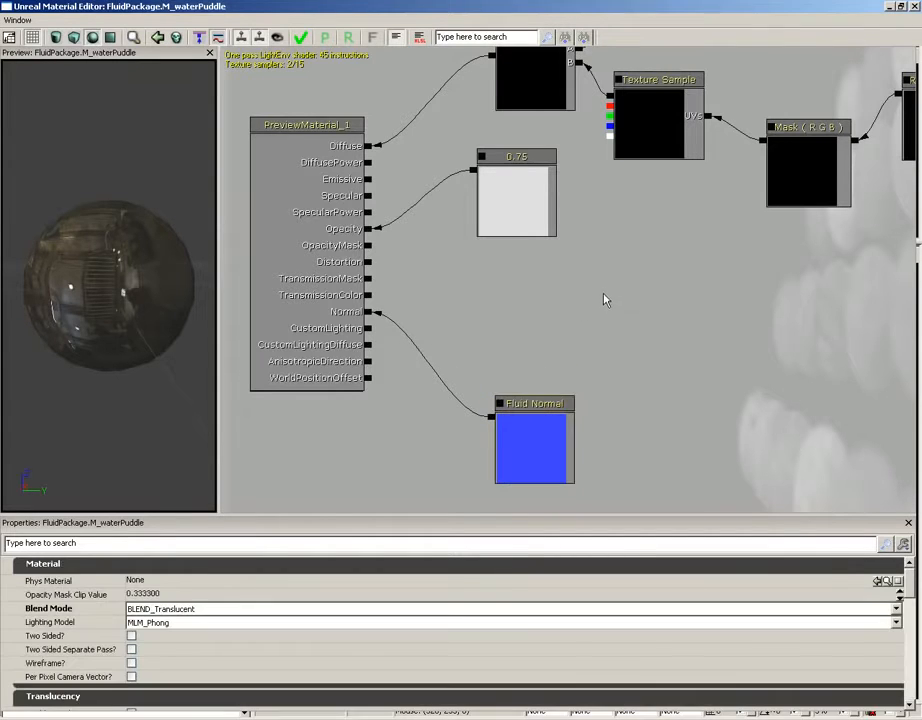
pyautogui.click(605, 298)
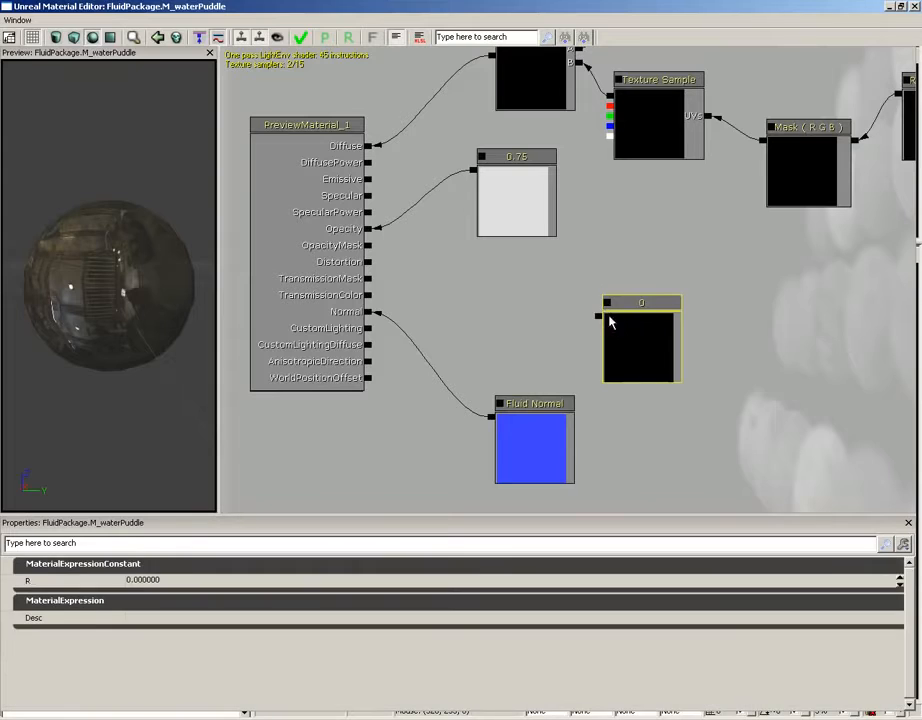
pyautogui.click(172, 581)
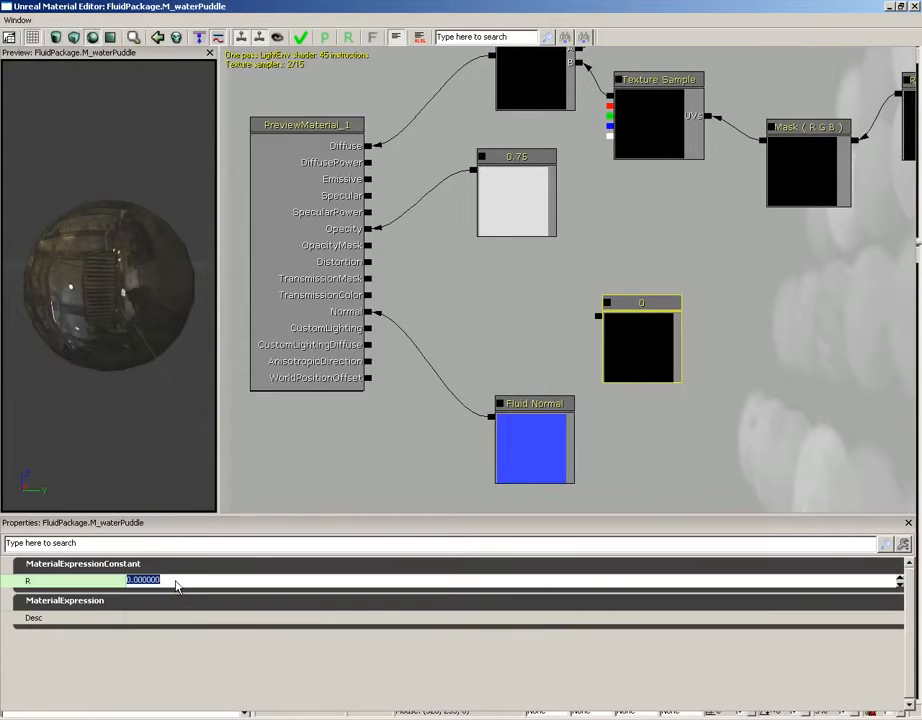
pyautogui.write('50')
pyautogui.press('Return')
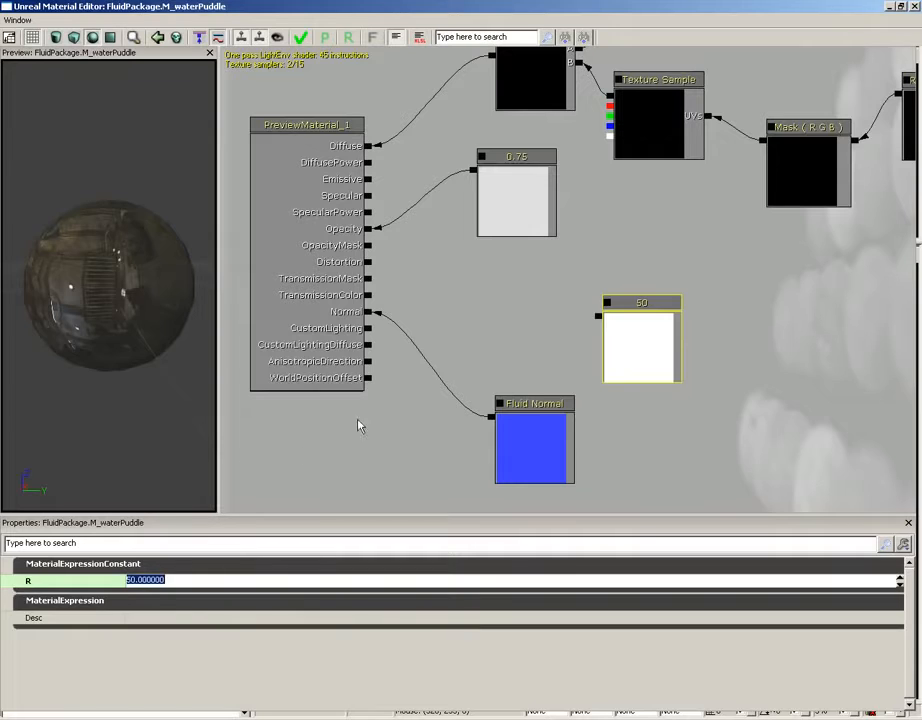
pyautogui.moveTo(642, 358); pyautogui.dragTo(555, 328)
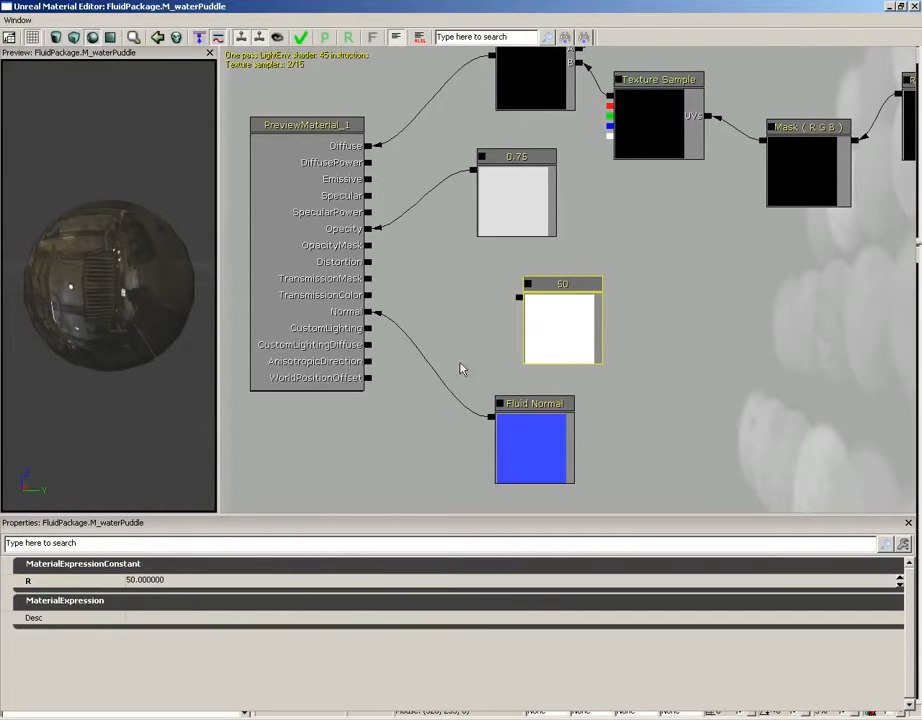
# Add a Multiply node beside the Fluid Normal, with the 50 constant feeding A and the Fluid Normal feeding B
pyautogui.click(432, 358)
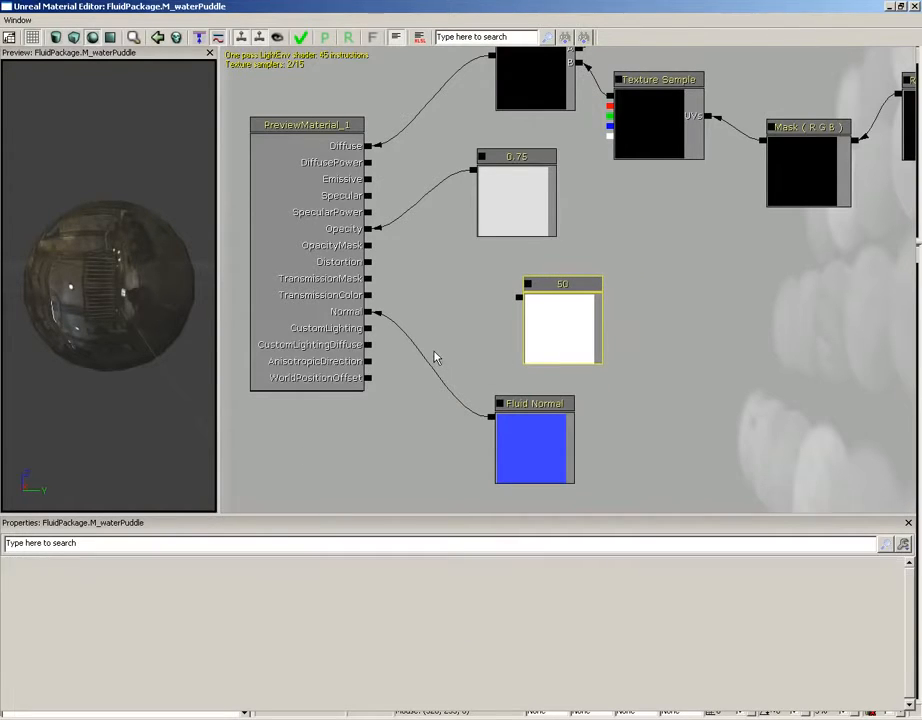
pyautogui.click(547, 449)
pyautogui.moveTo(547, 449); pyautogui.dragTo(599, 470)
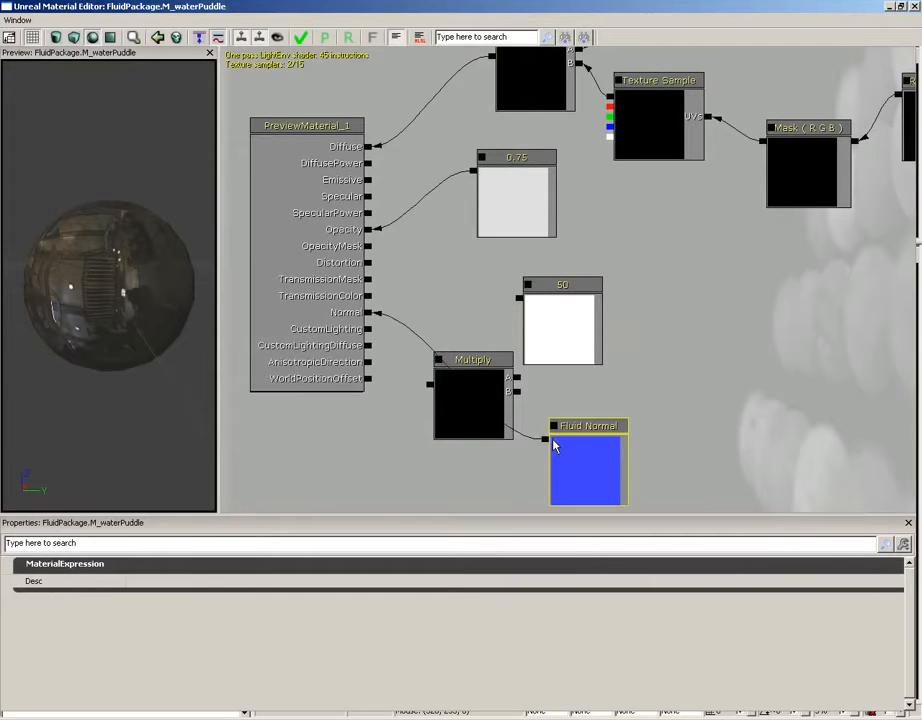
pyautogui.moveTo(545, 438); pyautogui.dragTo(519, 399)
pyautogui.moveTo(551, 362); pyautogui.dragTo(603, 331)
pyautogui.click(521, 380)
pyautogui.moveTo(519, 379); pyautogui.dragTo(568, 298)
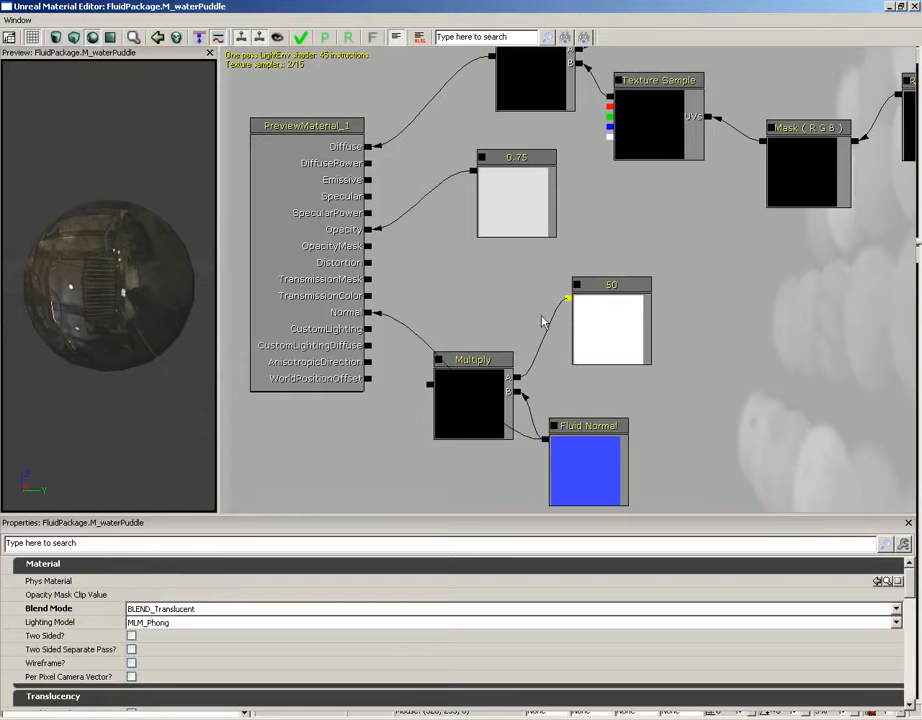
# Move the new Multiply node up beside the 50 constant and connect its output to the material's Distortion
pyautogui.moveTo(489, 390); pyautogui.dragTo(517, 325)
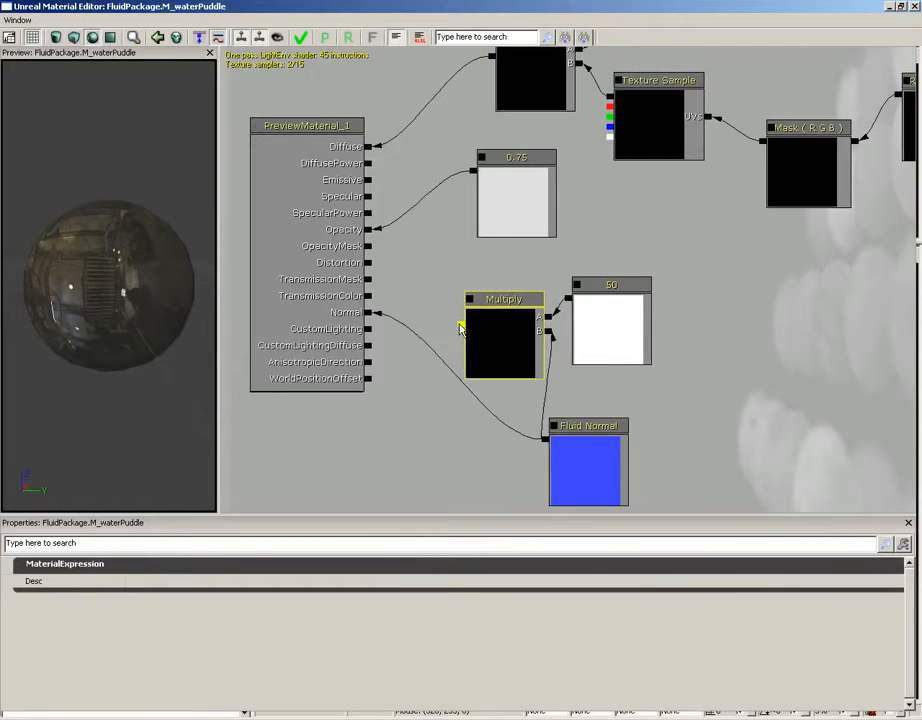
pyautogui.moveTo(461, 323); pyautogui.dragTo(370, 264)
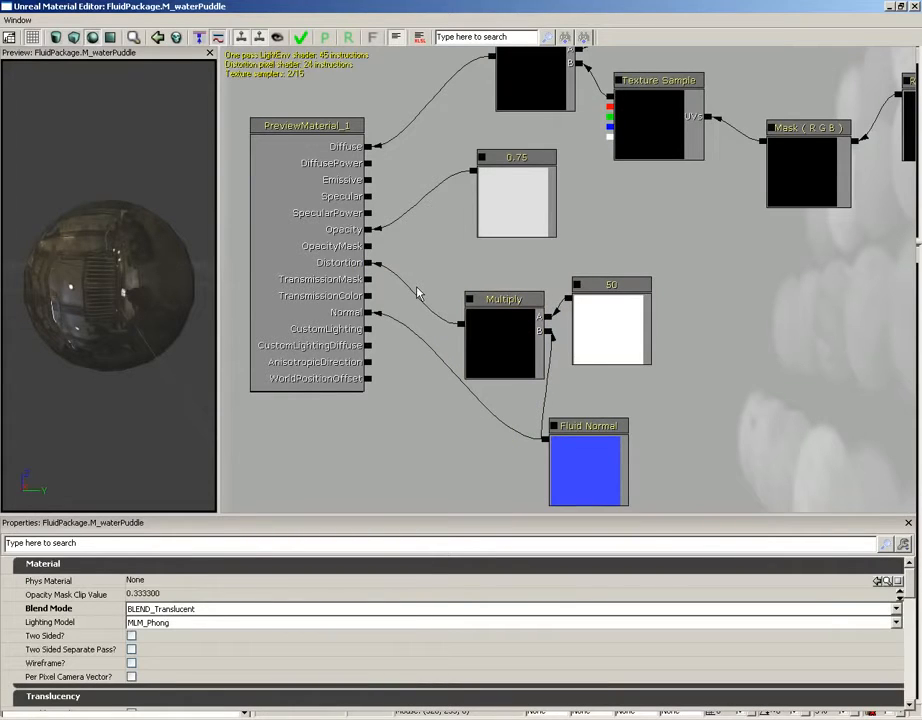
pyautogui.moveTo(181, 338); pyautogui.dragTo(169, 335)
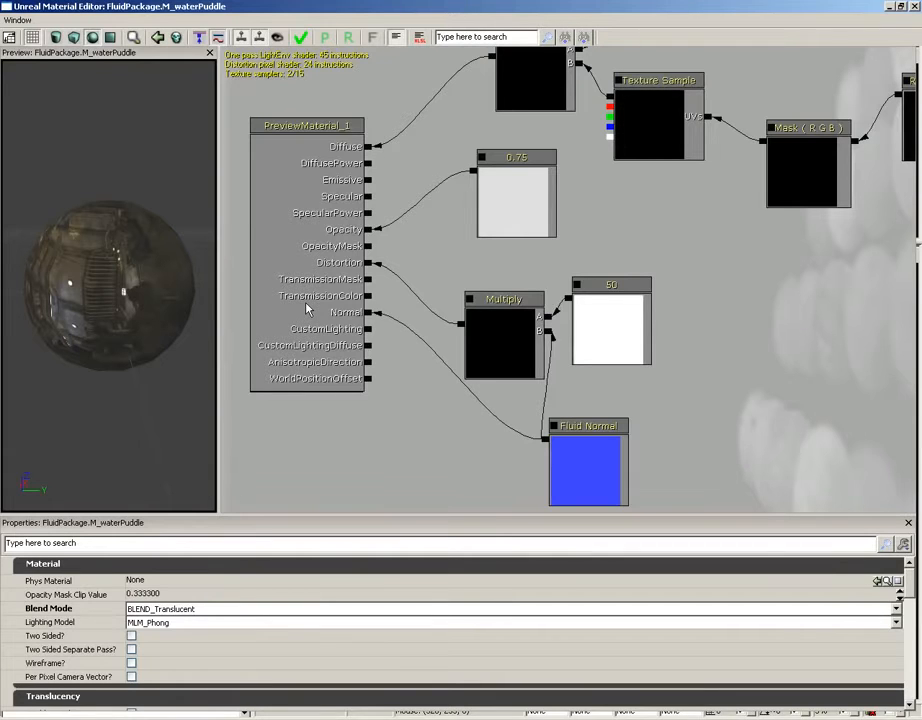
# Enable Use One Layer Distortion for the material, apply the changes and close the Material Editor
pyautogui.moveTo(912, 588); pyautogui.dragTo(911, 614)
pyautogui.moveTo(73, 636)
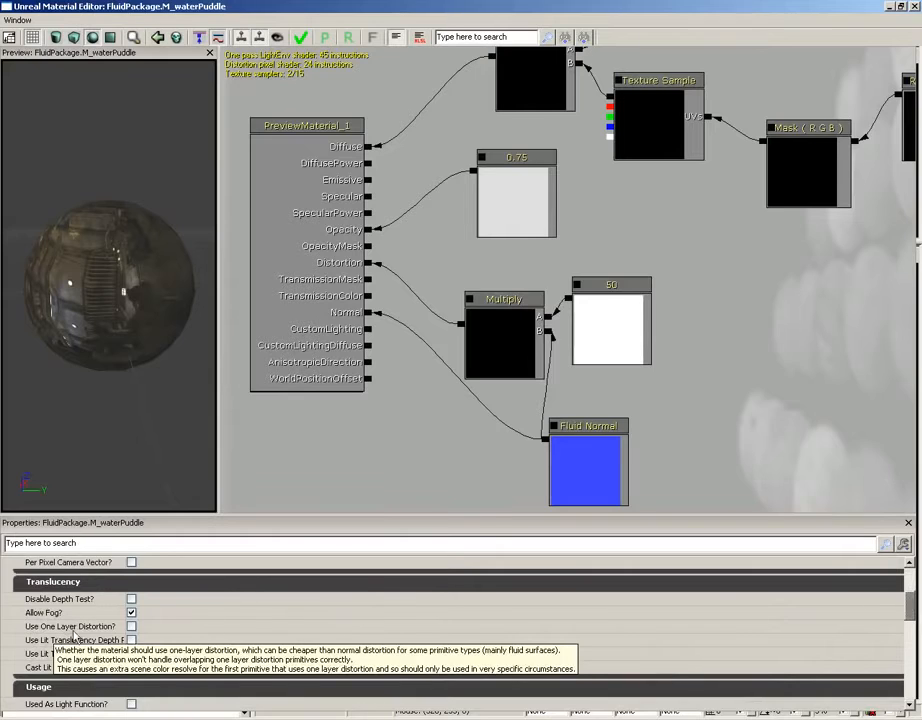
pyautogui.click(131, 626)
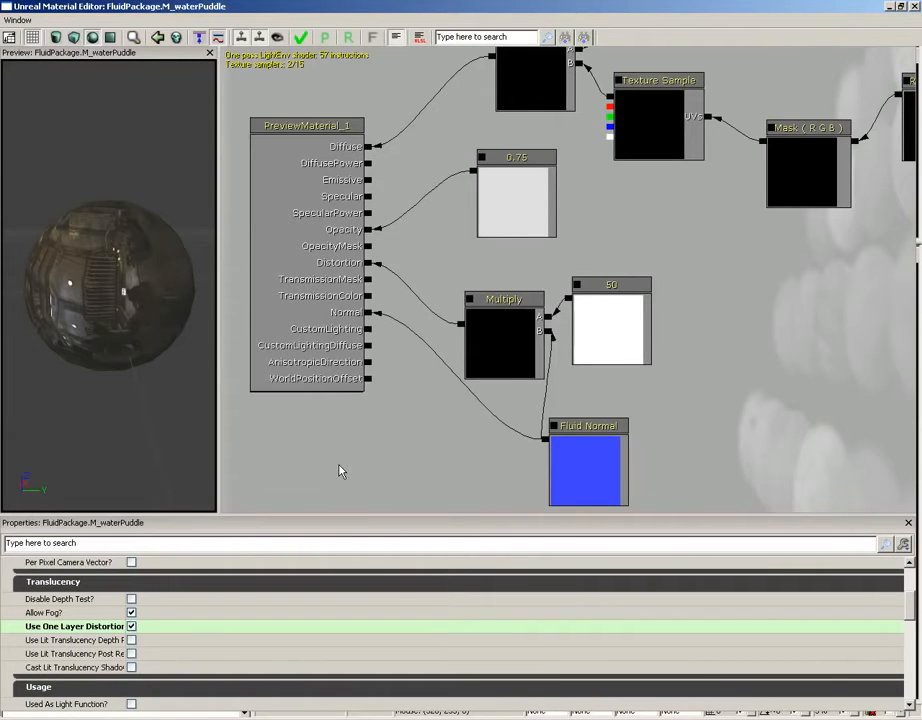
pyautogui.click(300, 37)
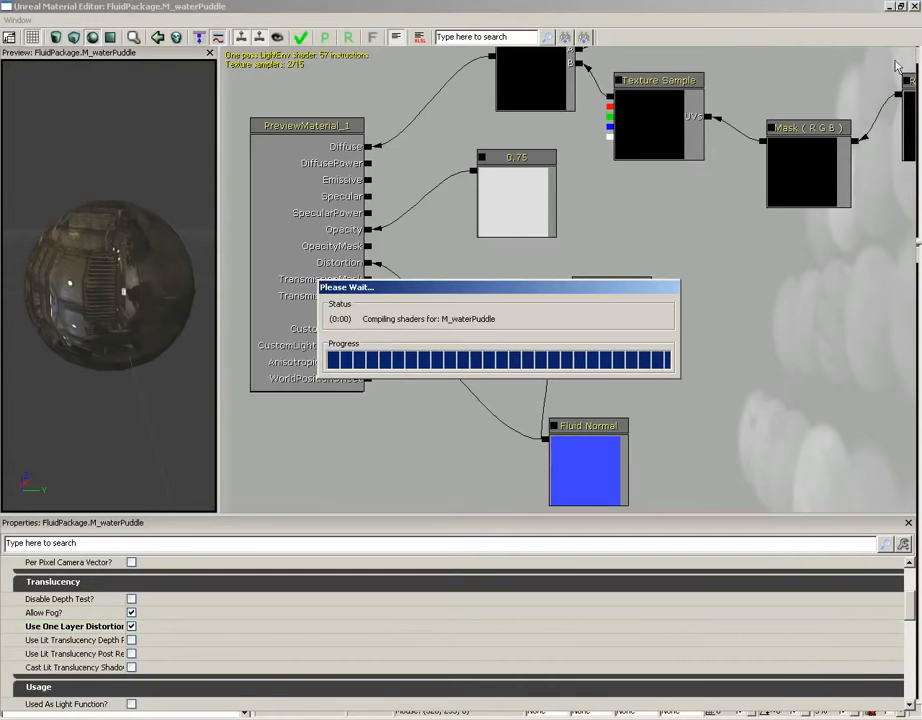
pyautogui.click(914, 6)
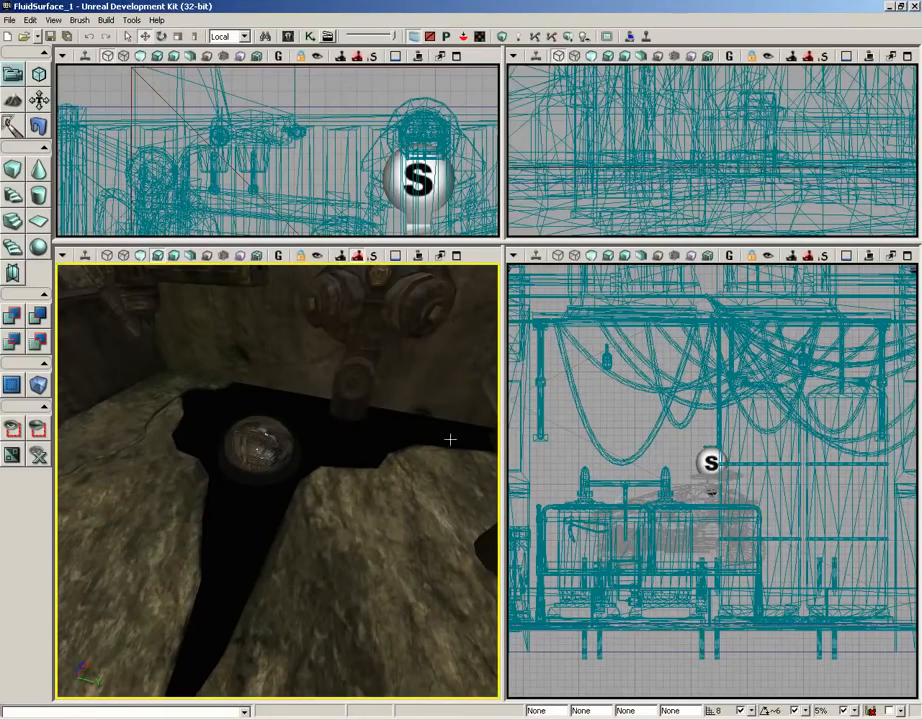
# Open the Content Browser, move it clear of the perspective view and save FluidPackage
pyautogui.click(287, 36)
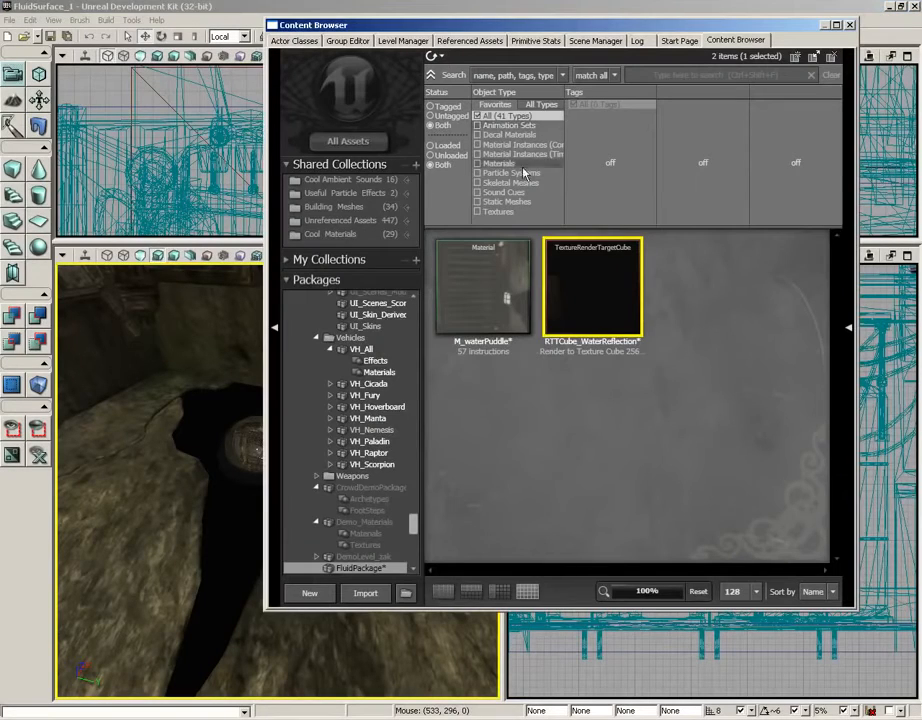
pyautogui.moveTo(400, 24); pyautogui.dragTo(528, 34)
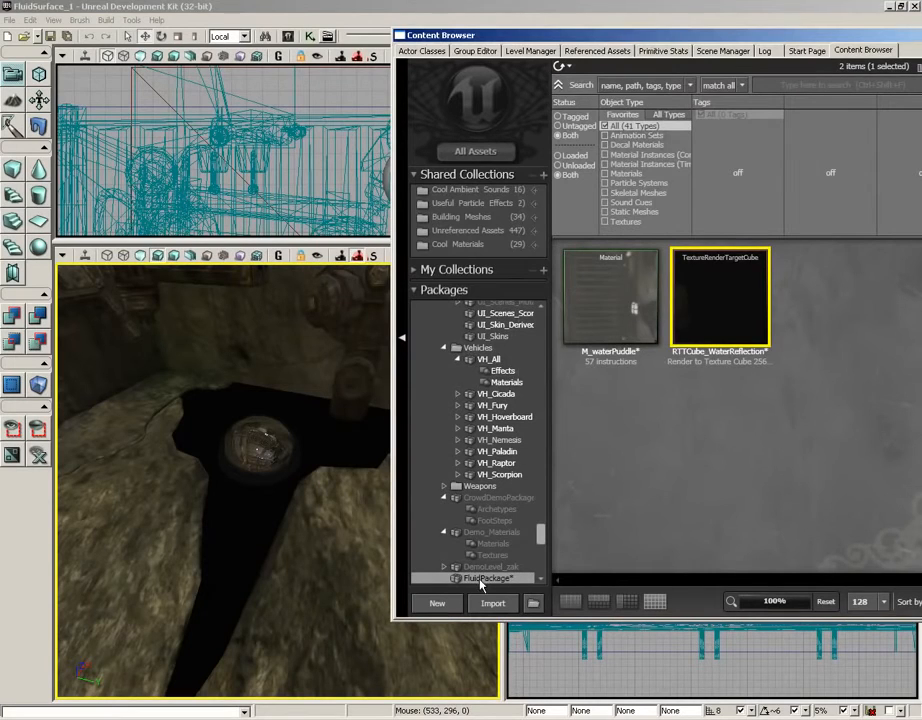
pyautogui.hotkey('ctrl', 's')
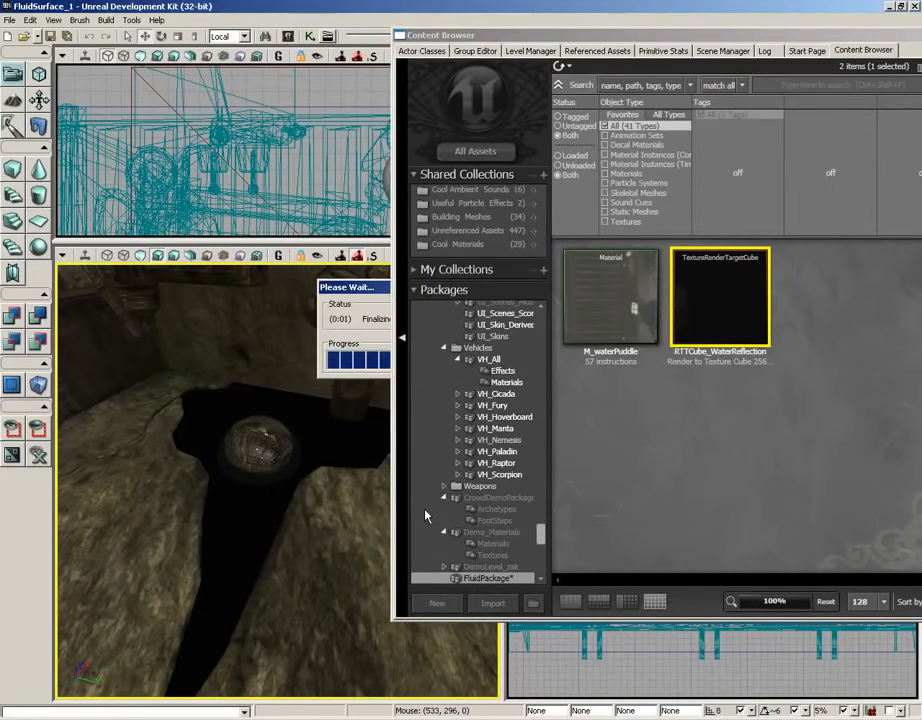
# Assign M_waterPuddle as the Fluid Material in the fluid surface actor's Fluid Component properties
pyautogui.click(317, 434)
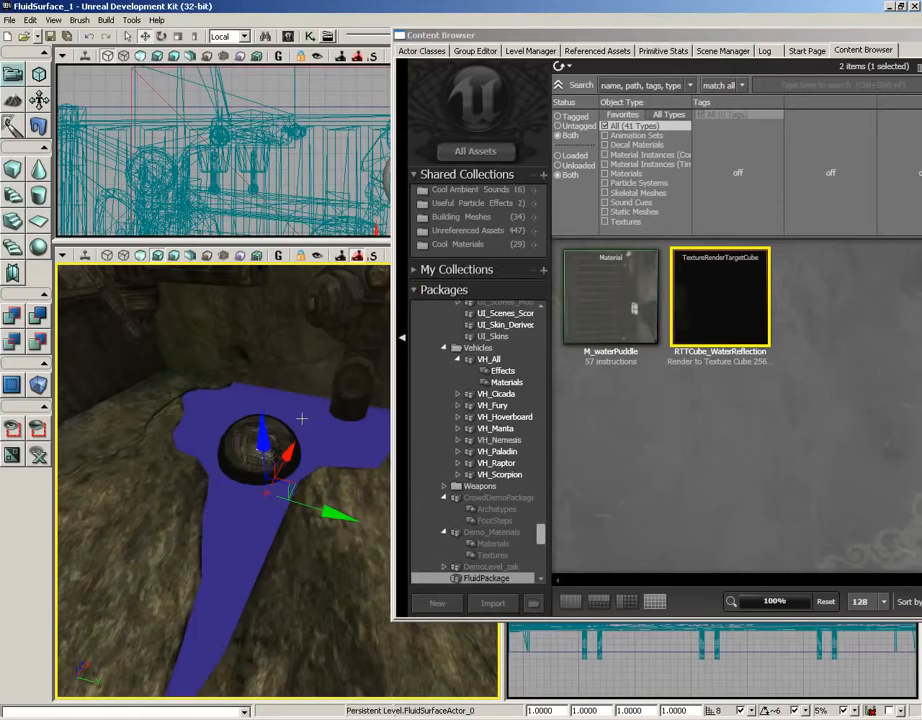
pyautogui.press('F4')
pyautogui.moveTo(610, 71); pyautogui.dragTo(182, 68)
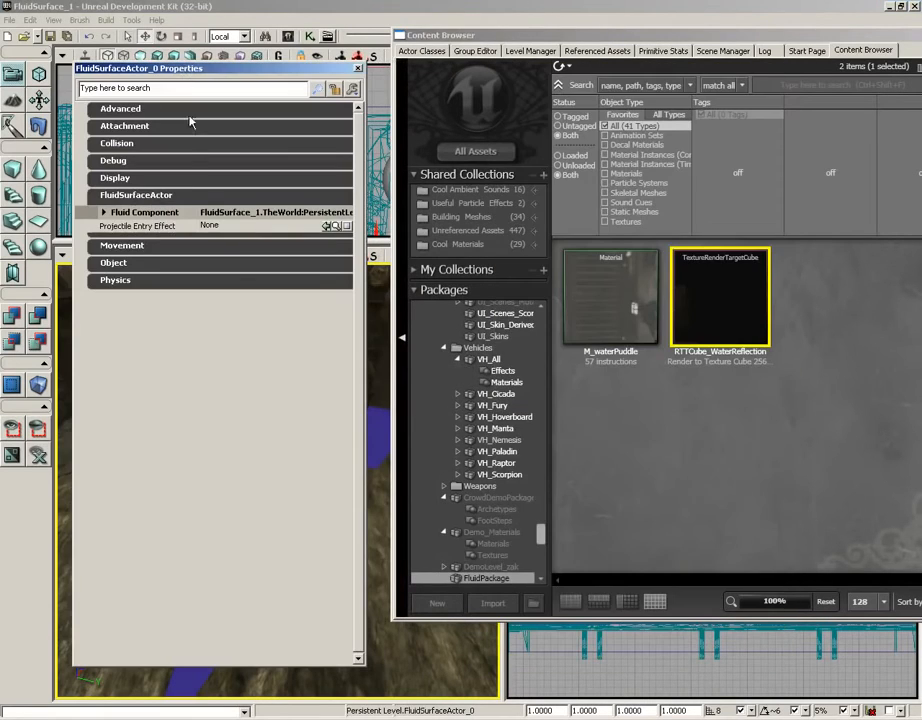
pyautogui.click(130, 215)
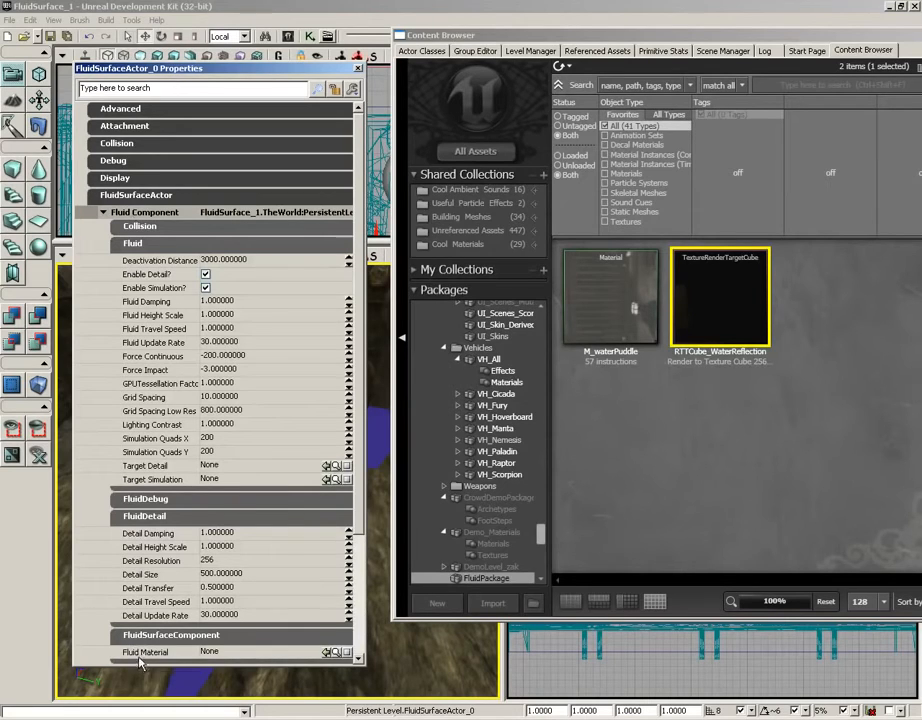
pyautogui.click(610, 298)
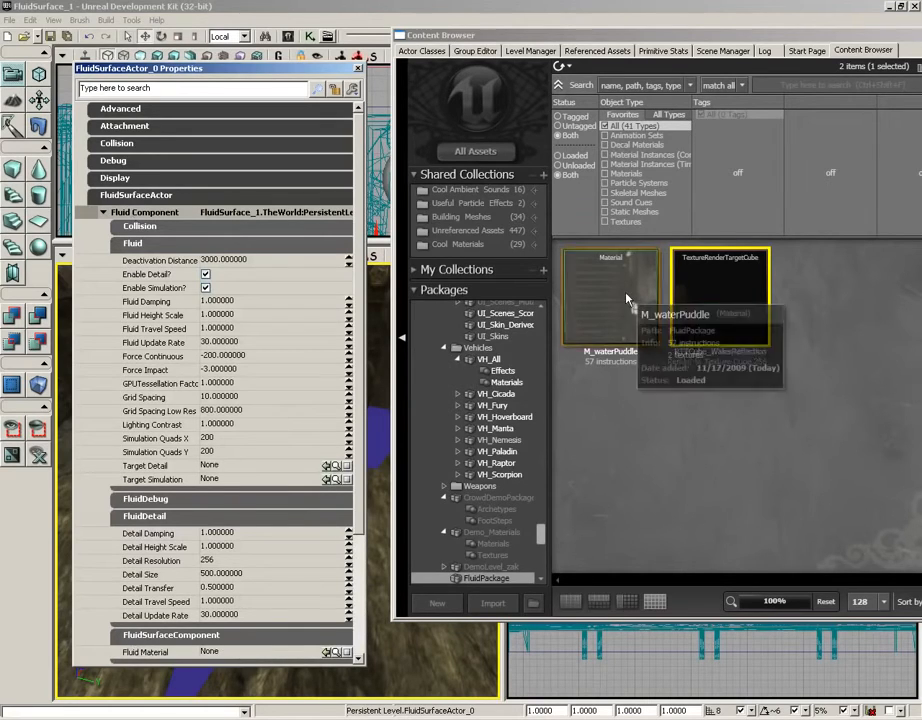
pyautogui.click(325, 653)
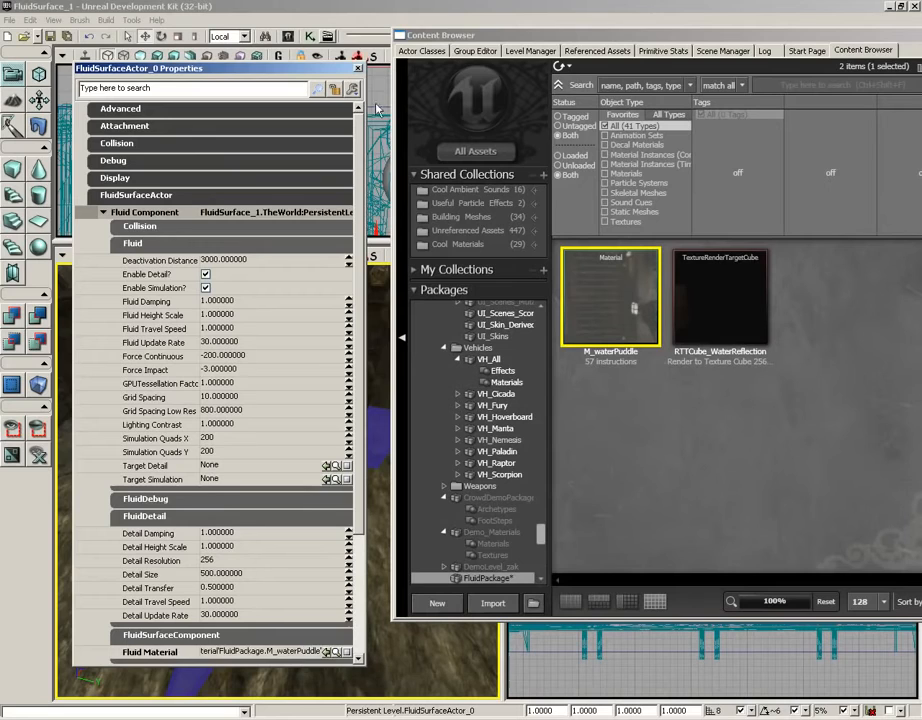
pyautogui.click(359, 68)
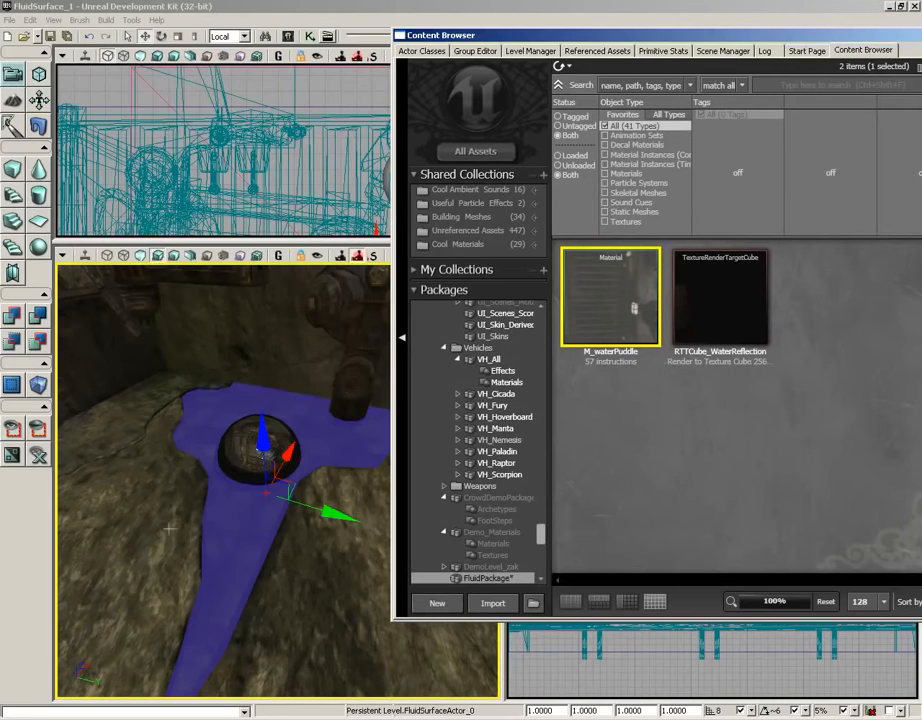
# Play the level from the ground beside the puddle to check the water surface, and end the play session
pyautogui.click(170, 529)
pyautogui.moveTo(169, 525); pyautogui.dragTo(215, 490)
pyautogui.rightClick(215, 490)
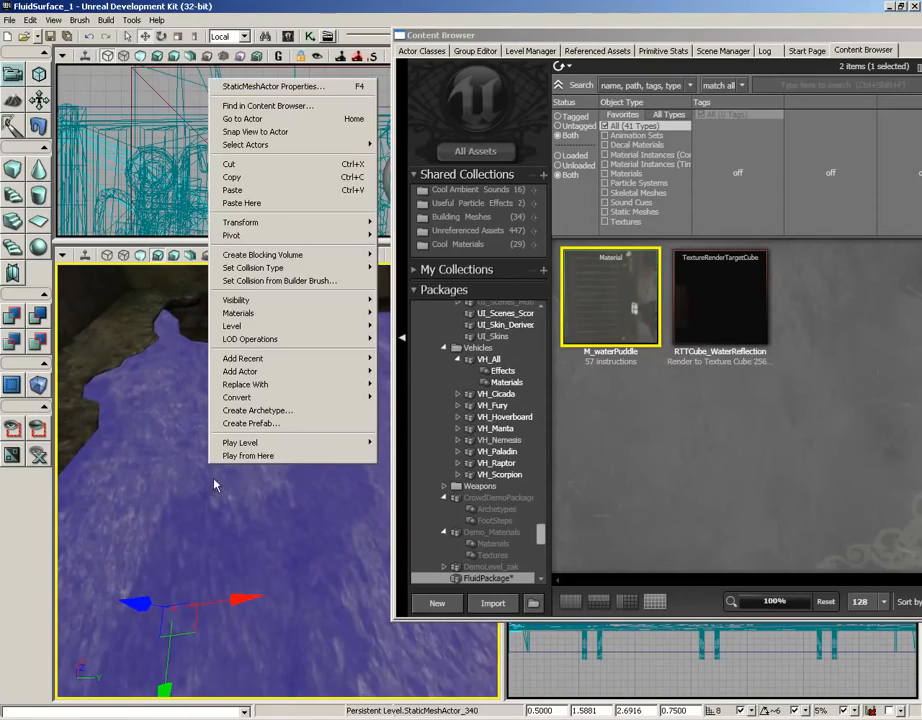
pyautogui.click(238, 455)
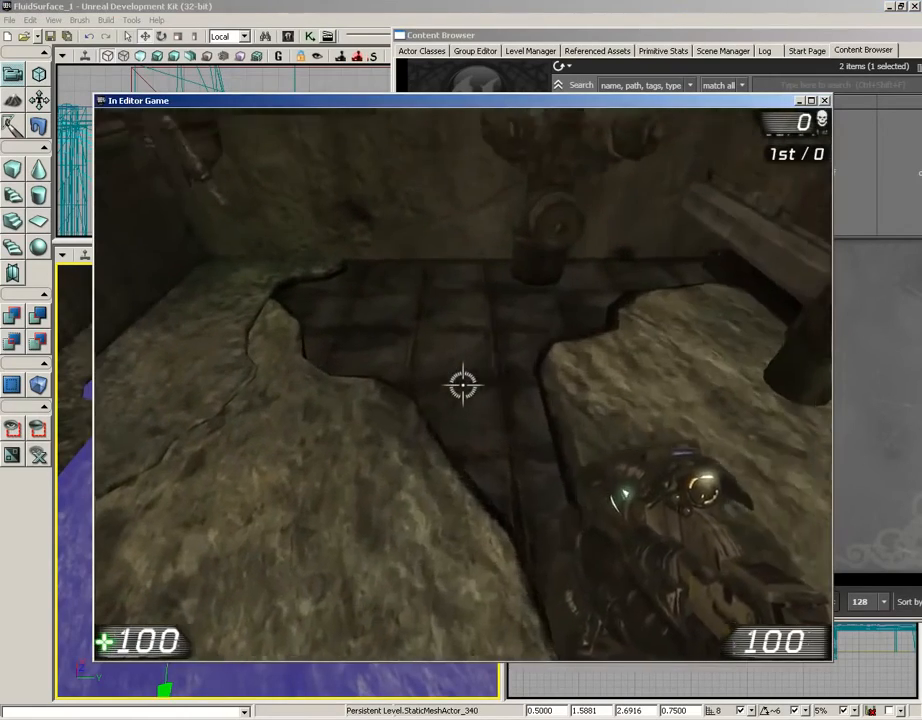
pyautogui.click(462, 384)
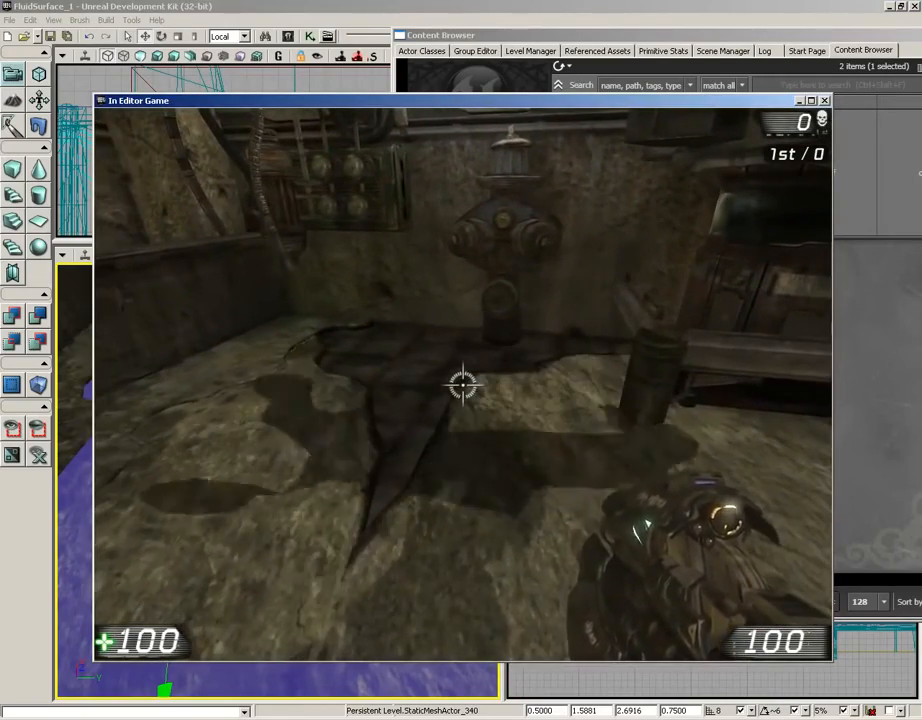
pyautogui.press('Escape')
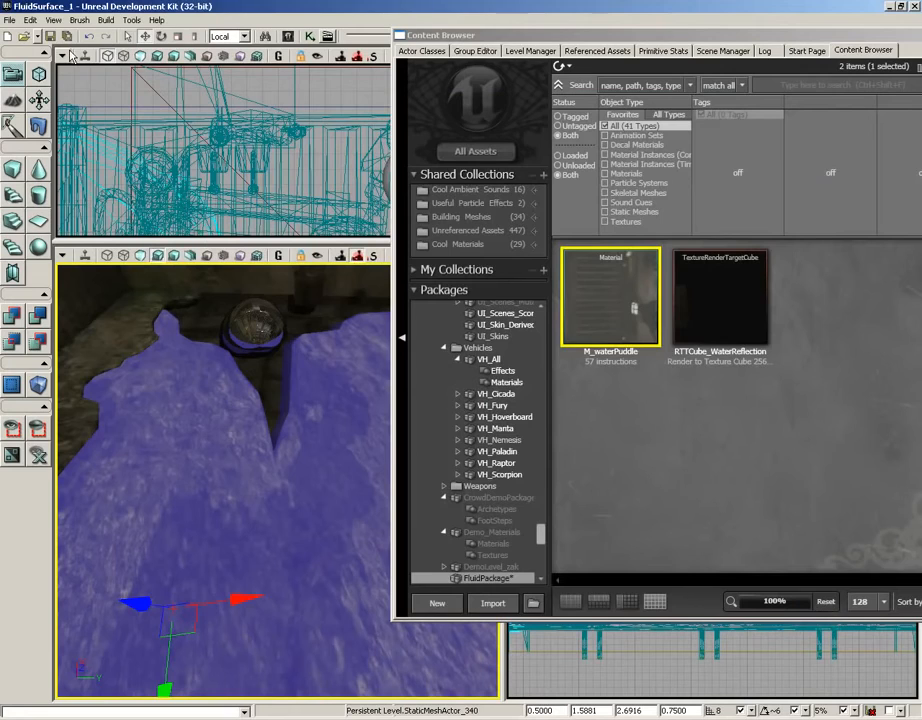
# Close the Content Browser to uncover the level viewports
pyautogui.moveTo(604, 35); pyautogui.dragTo(400, 42)
pyautogui.click(775, 41)
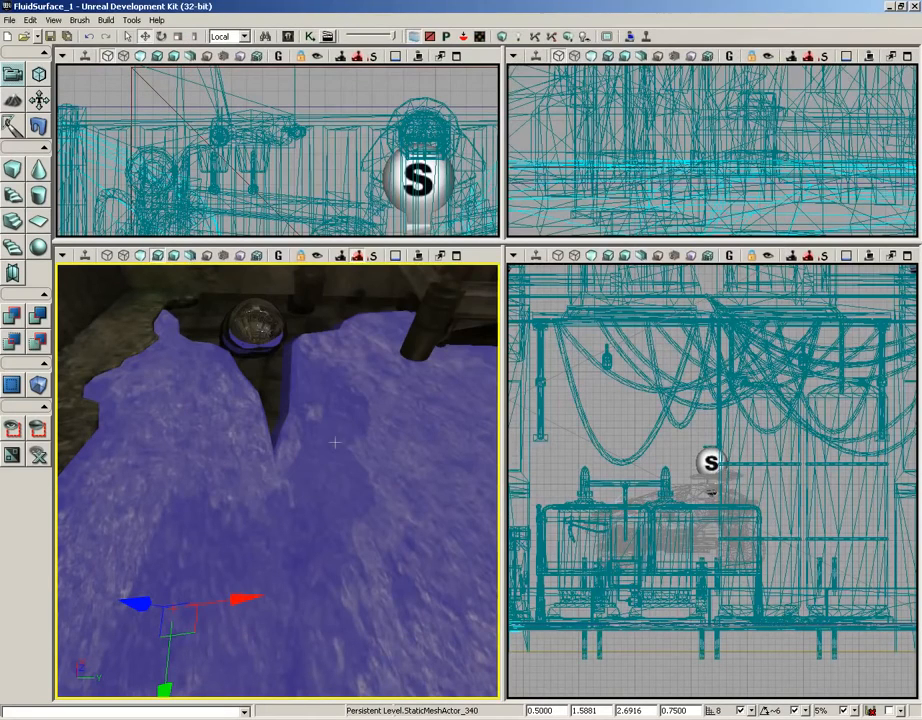
pyautogui.moveTo(335, 442); pyautogui.dragTo(335, 440, button='right')
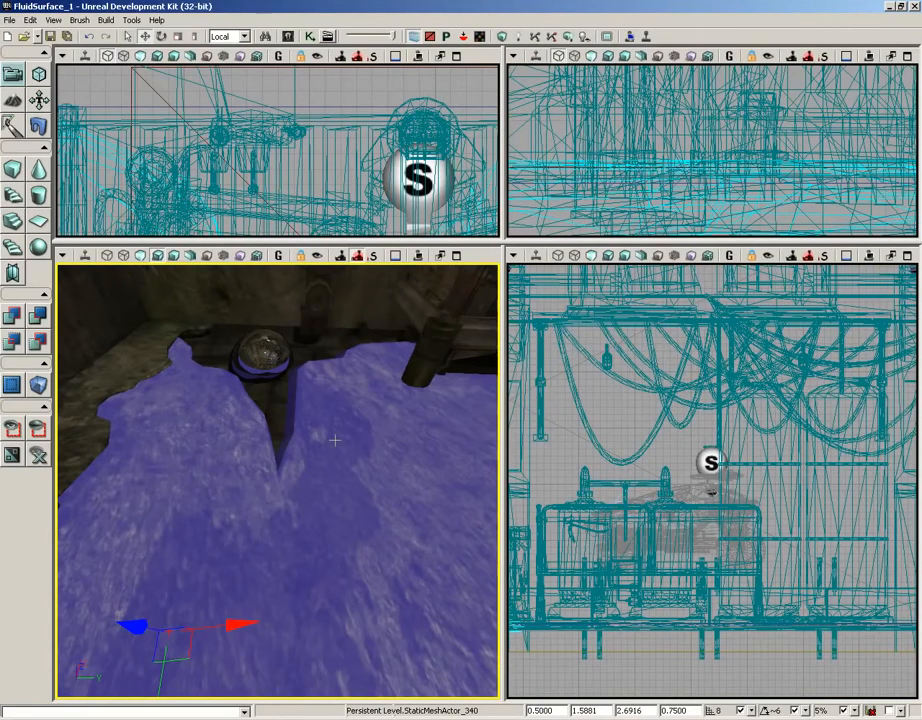
pyautogui.moveTo(335, 440); pyautogui.dragTo(335, 463, button='right')
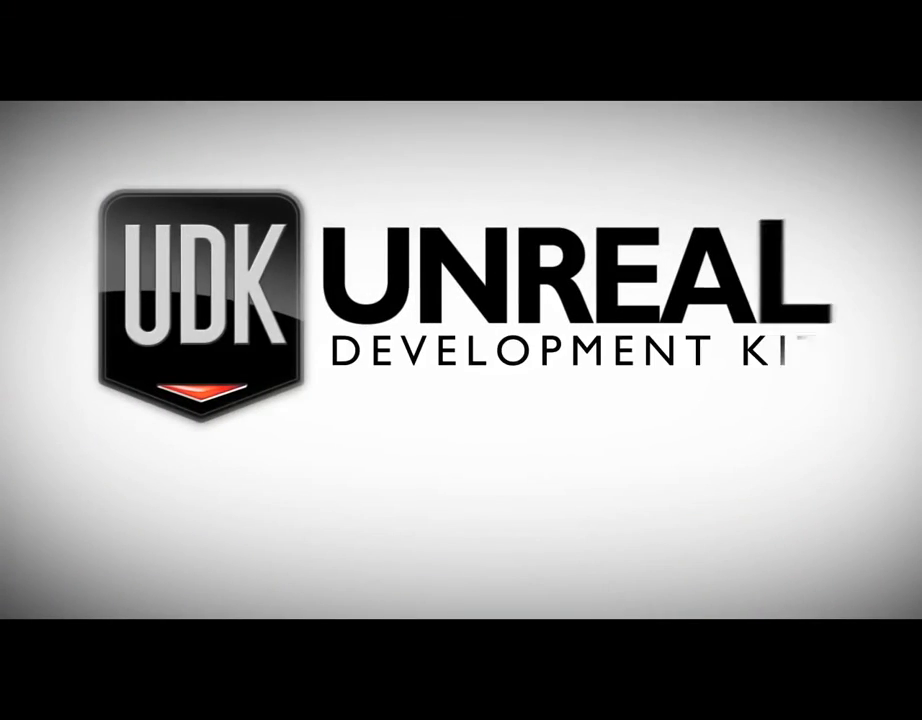